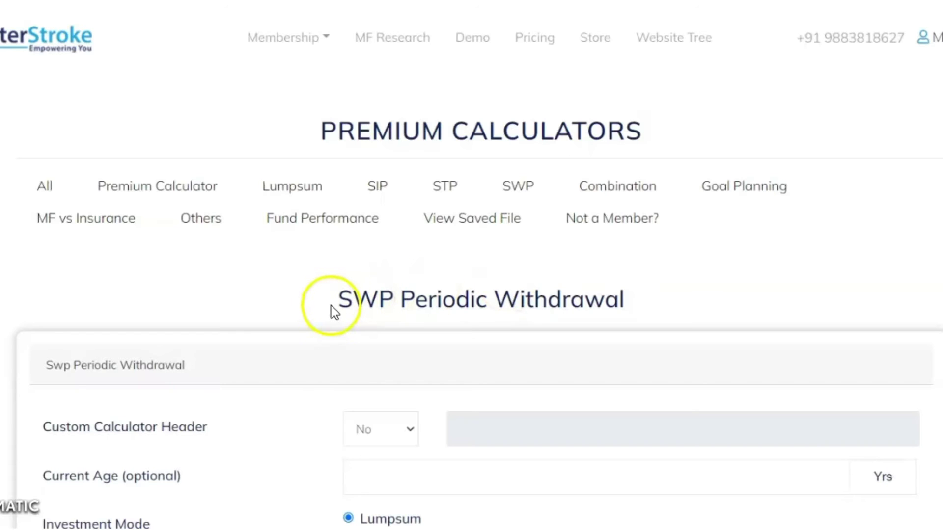
# Step: Highlight the SWP Periodic Withdrawal heading
pyautogui.click(346, 298)
pyautogui.moveTo(346, 298); pyautogui.dragTo(632, 311)
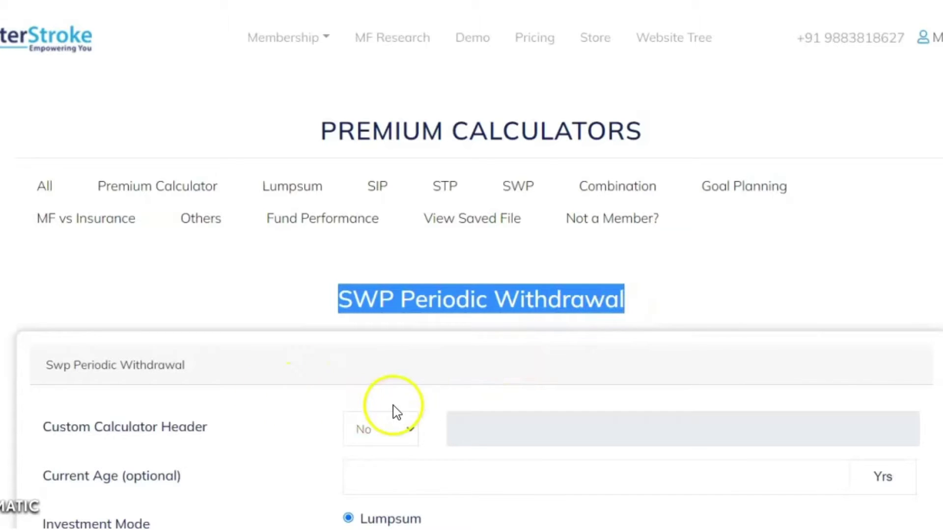
pyautogui.scroll(-2, 393, 411)
# Step: Set a custom calculator header for Dummy Client, enter age 40, and keep Lumpsum mode
pyautogui.click(399, 348)
pyautogui.click(399, 389)
pyautogui.click(467, 347)
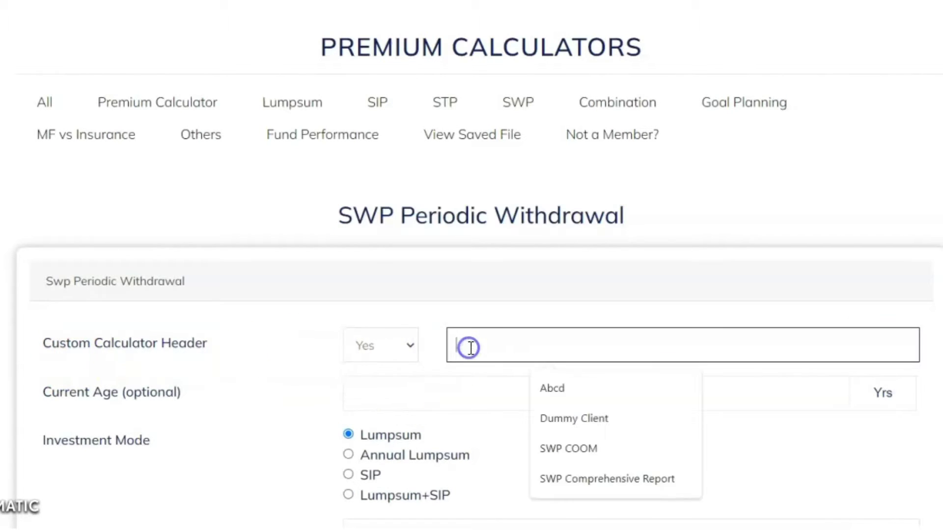
pyautogui.write('d')
pyautogui.click(540, 398)
pyautogui.click(387, 389)
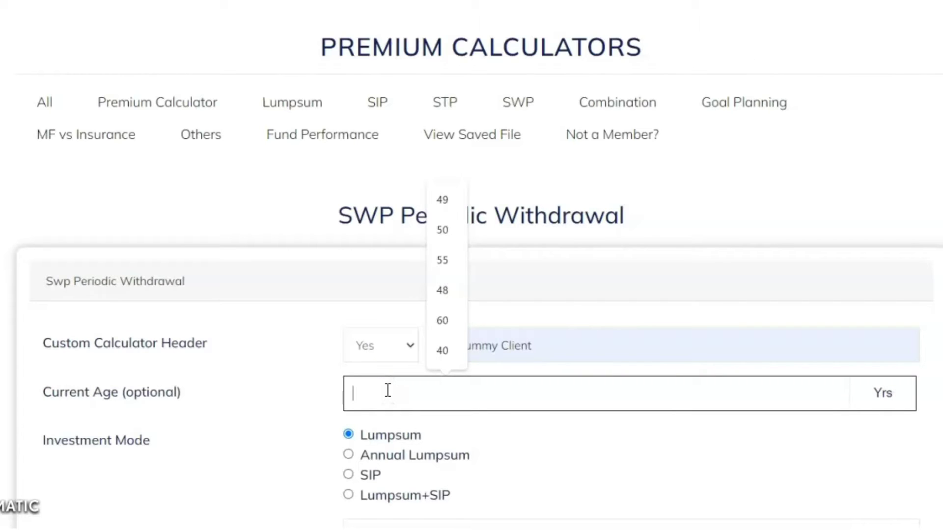
pyautogui.write('40')
pyautogui.click(364, 438)
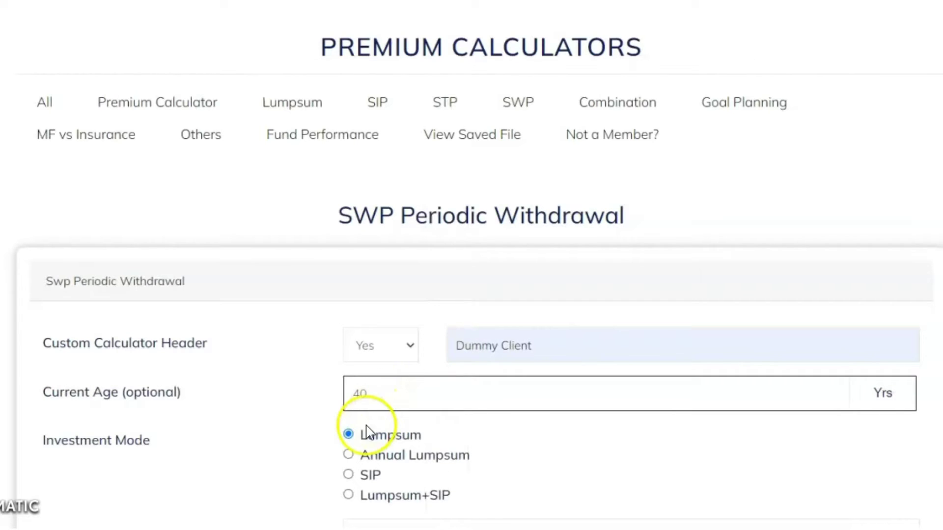
# Step: Enter a 10000000 initial investment split 50% debt and 50% hybrid
pyautogui.scroll(-3, 363, 440)
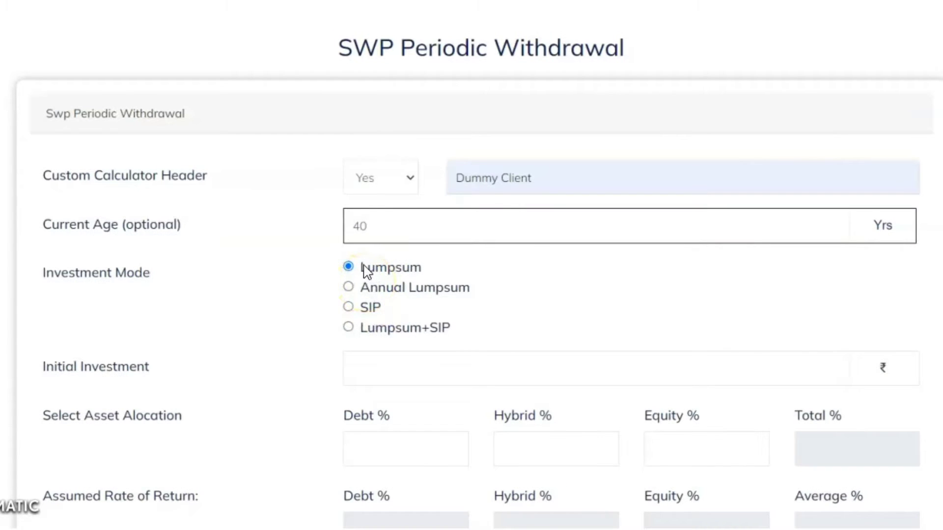
pyautogui.scroll(-2, 366, 272)
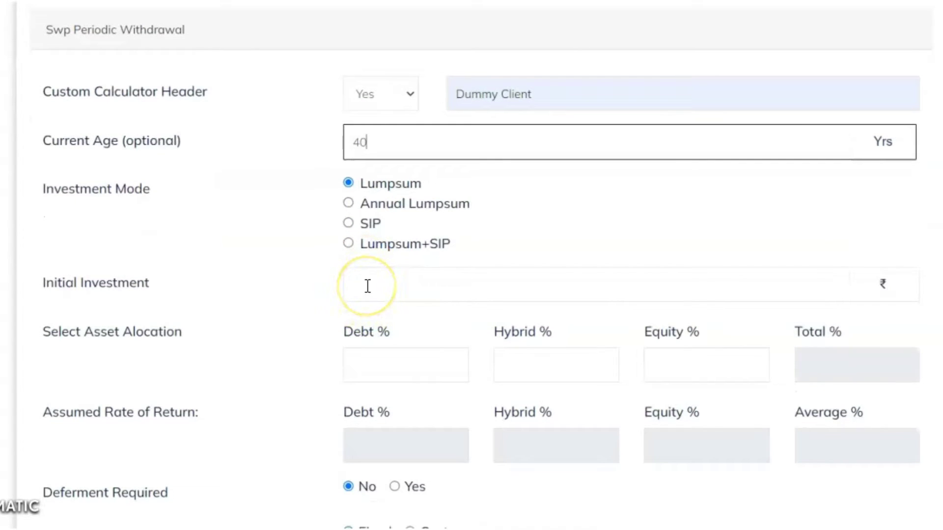
pyautogui.click(368, 286)
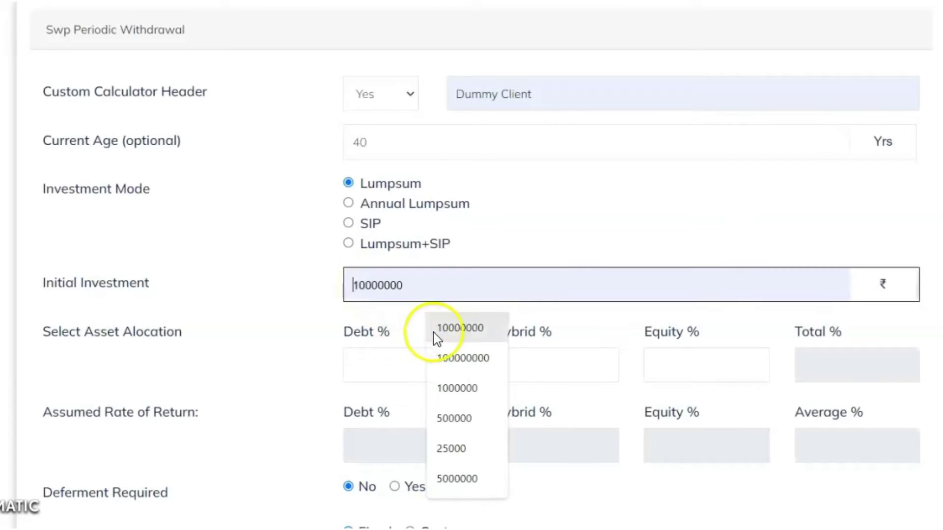
pyautogui.click(451, 332)
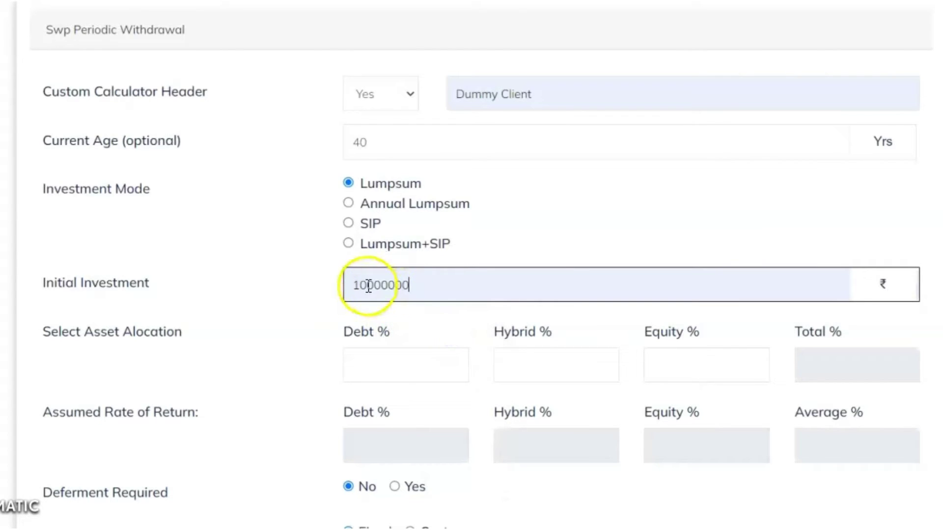
pyautogui.click(384, 366)
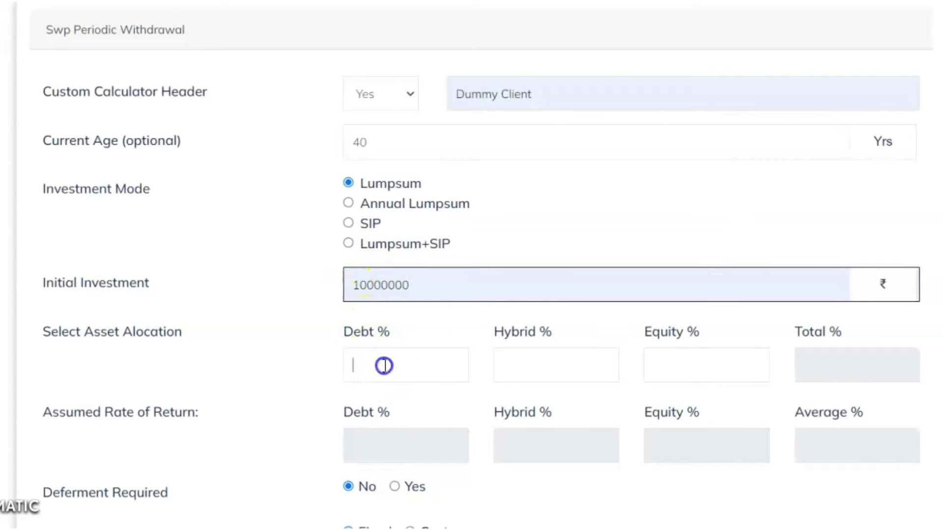
pyautogui.write('50')
pyautogui.press('Tab')
pyautogui.write('50')
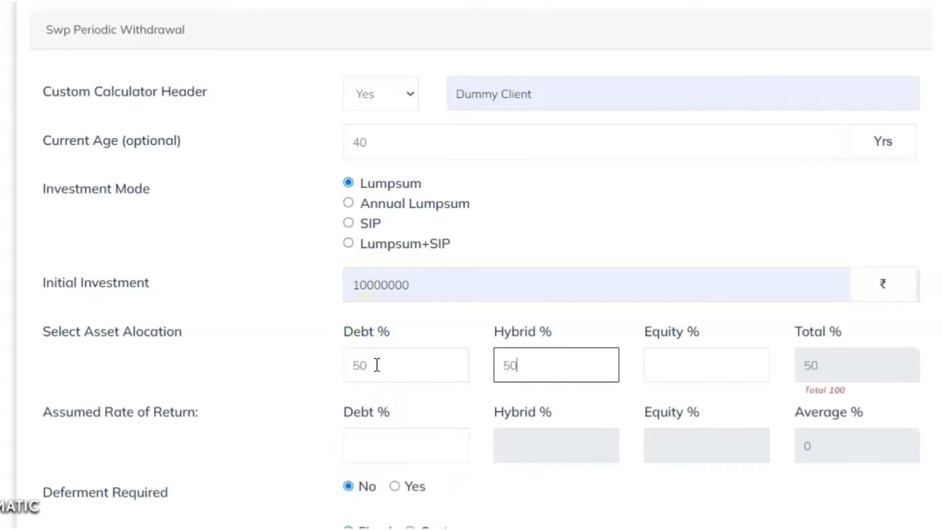
pyautogui.press('Tab')
pyautogui.press('Tab')
pyautogui.press('Tab')
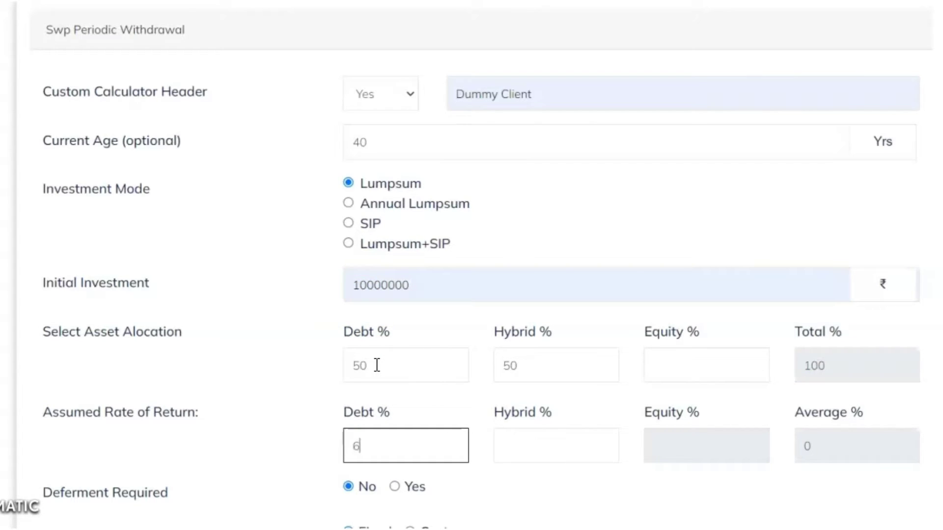
# Step: Set the debt and hybrid return rates to 6% and 10%
pyautogui.write('6')
pyautogui.press('Tab')
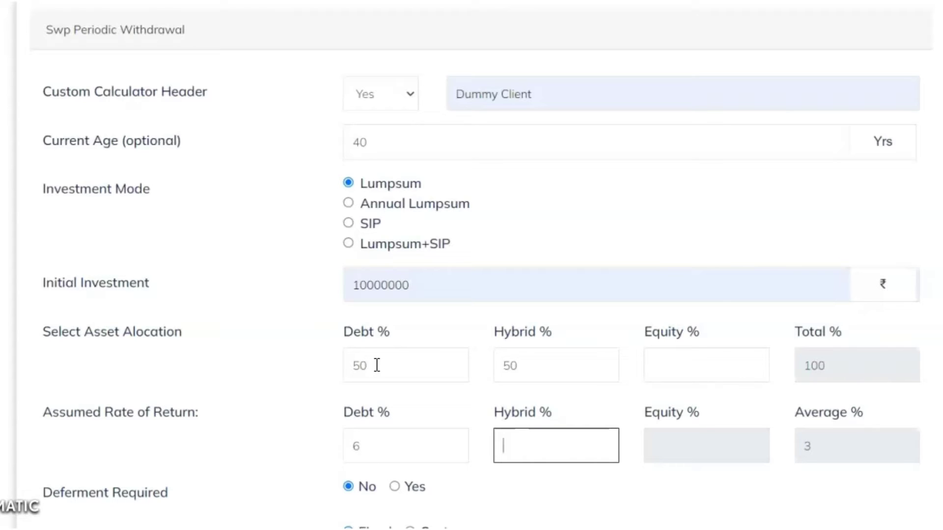
pyautogui.write('10')
pyautogui.press('Tab')
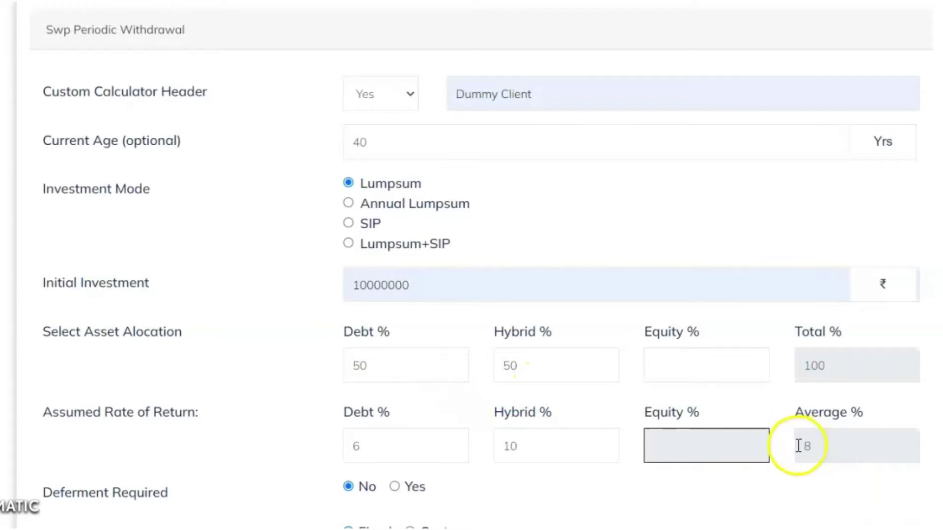
# Step: Choose Fixed SWP mode with a 3-year withdrawal interval and 10 withdrawals
pyautogui.scroll(-5, 337, 481)
pyautogui.moveTo(43, 157); pyautogui.dragTo(180, 157)
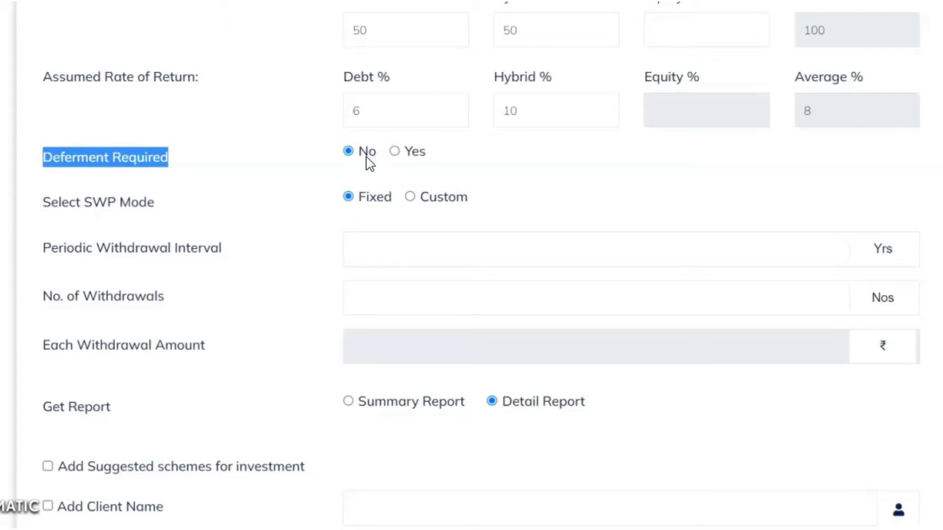
pyautogui.moveTo(39, 203); pyautogui.dragTo(180, 206)
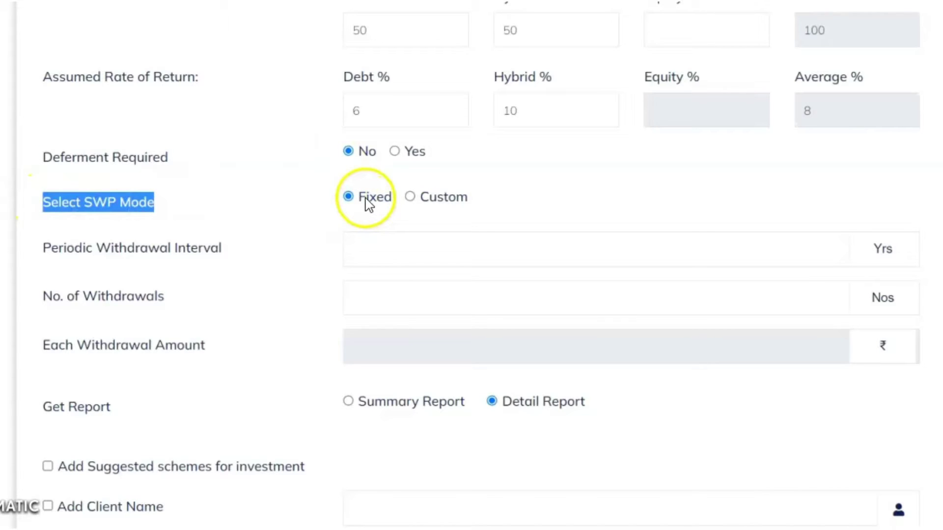
pyautogui.click(409, 197)
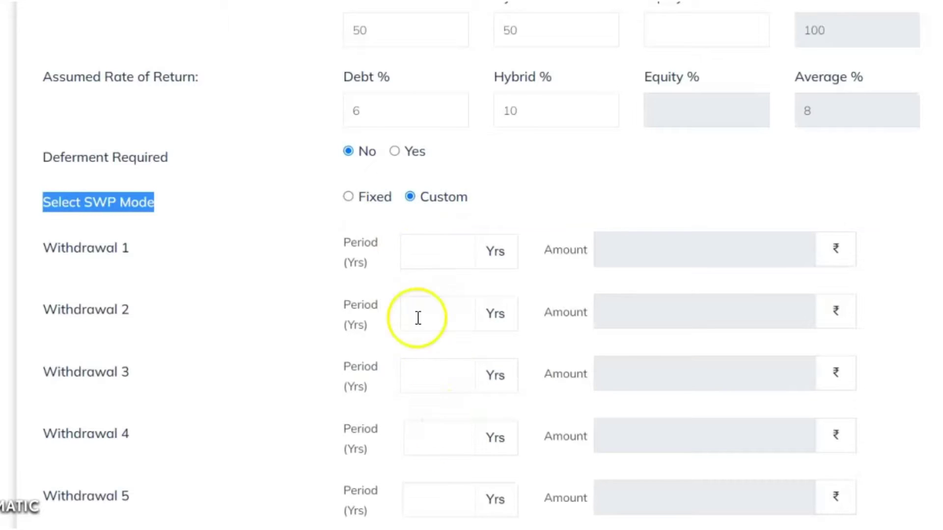
pyautogui.click(349, 197)
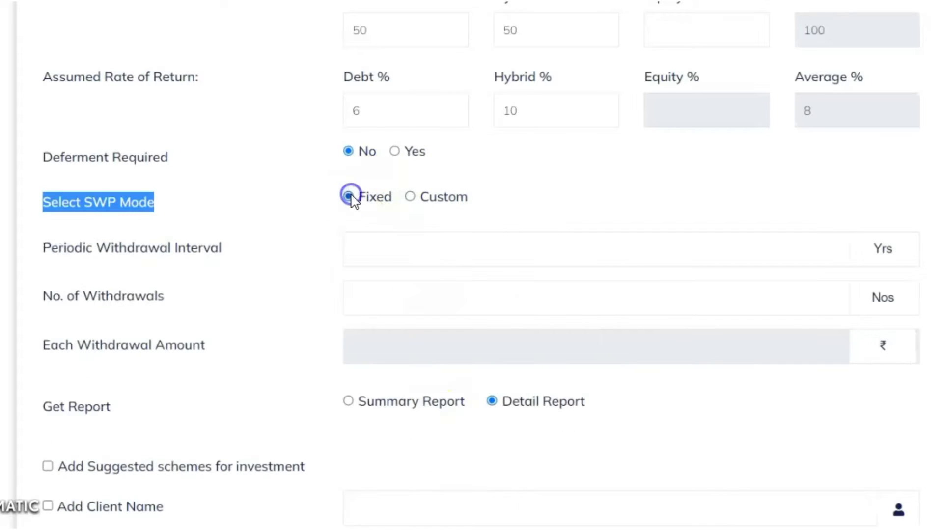
pyautogui.click(381, 247)
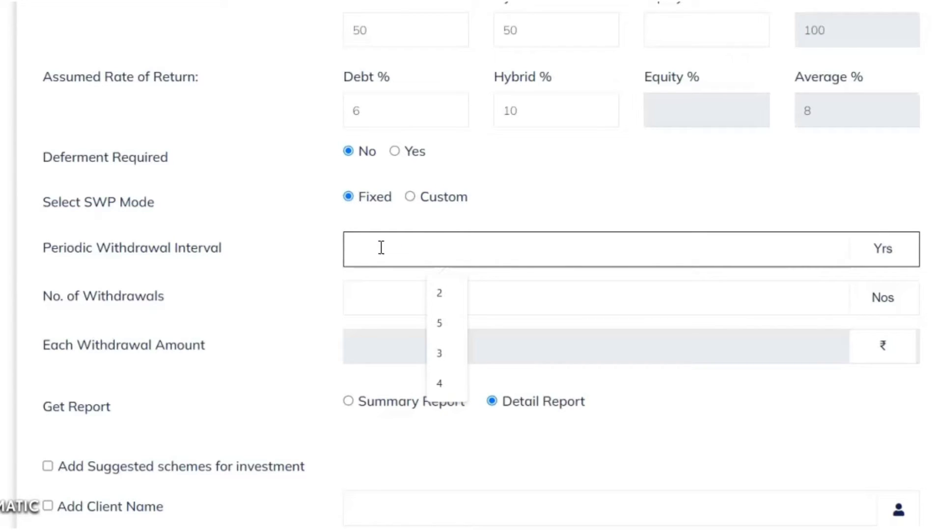
pyautogui.write('3')
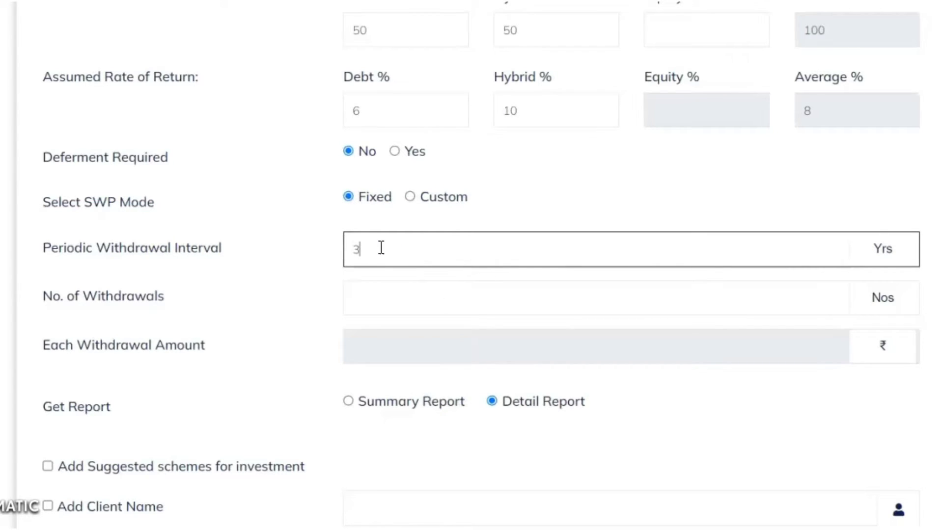
pyautogui.click(390, 260)
pyautogui.write('10')
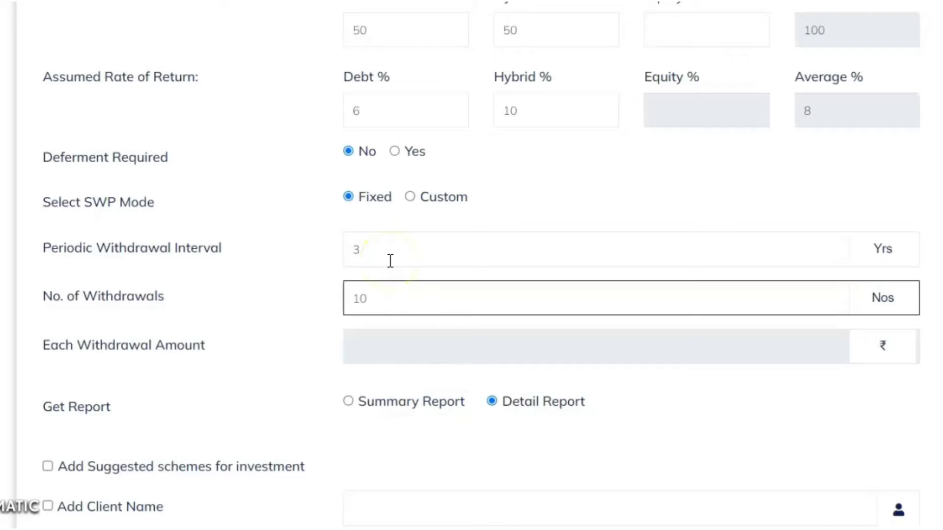
# Step: Enter 2500000 as each withdrawal amount and run Calculate
pyautogui.click(384, 345)
pyautogui.click(384, 345)
pyautogui.click(385, 345)
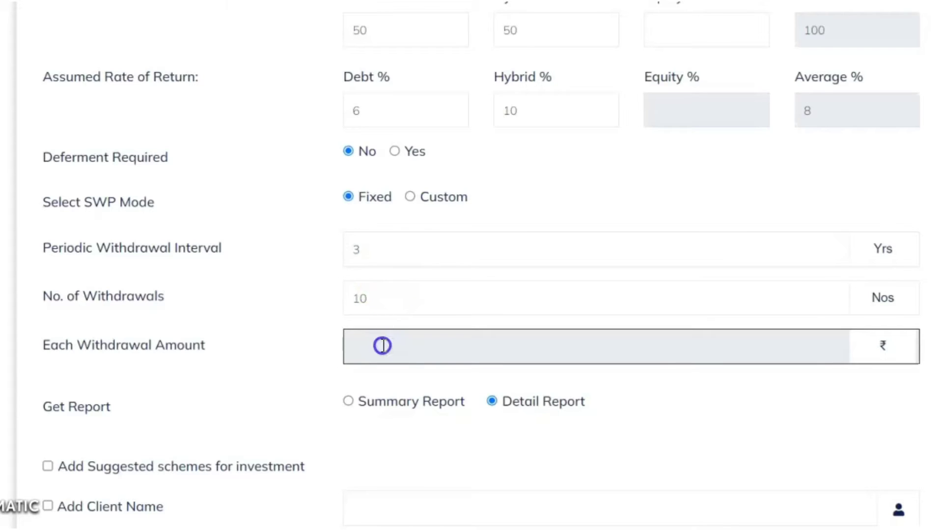
pyautogui.click(384, 345)
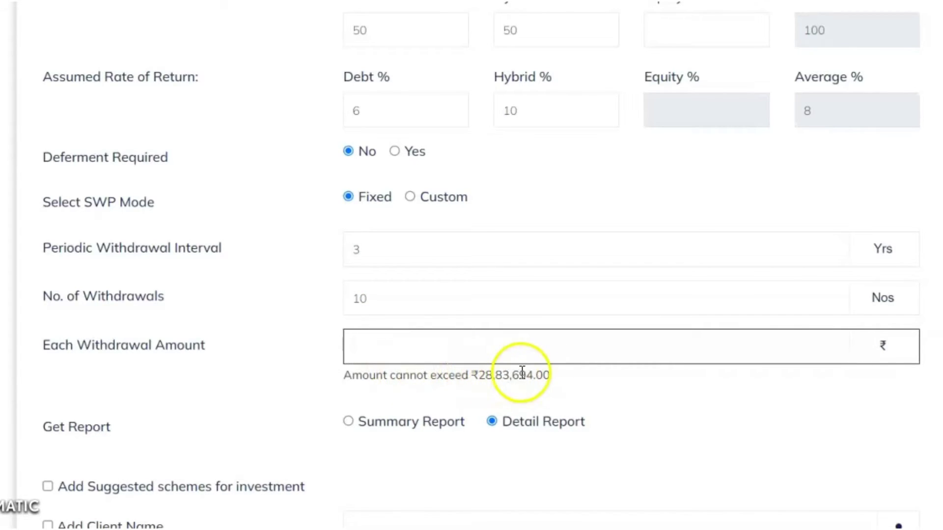
pyautogui.click(410, 349)
pyautogui.write('2')
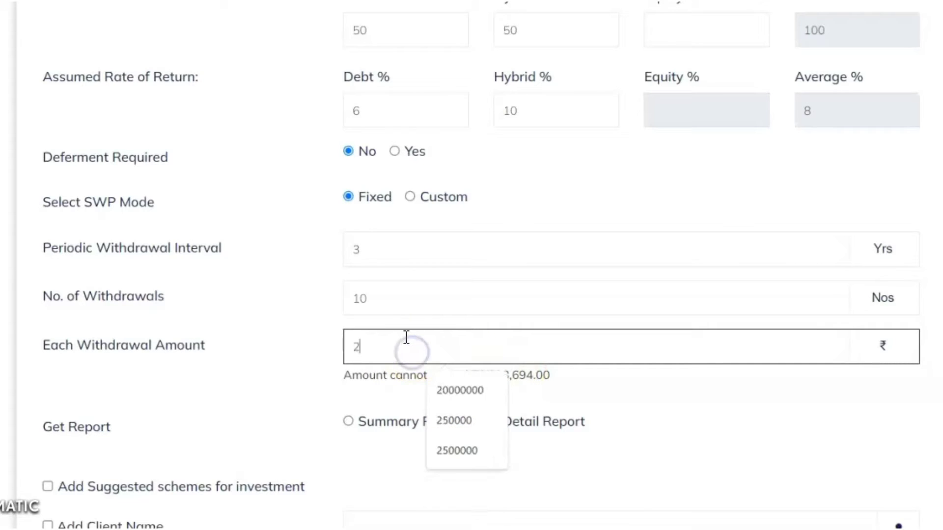
pyautogui.write('500000')
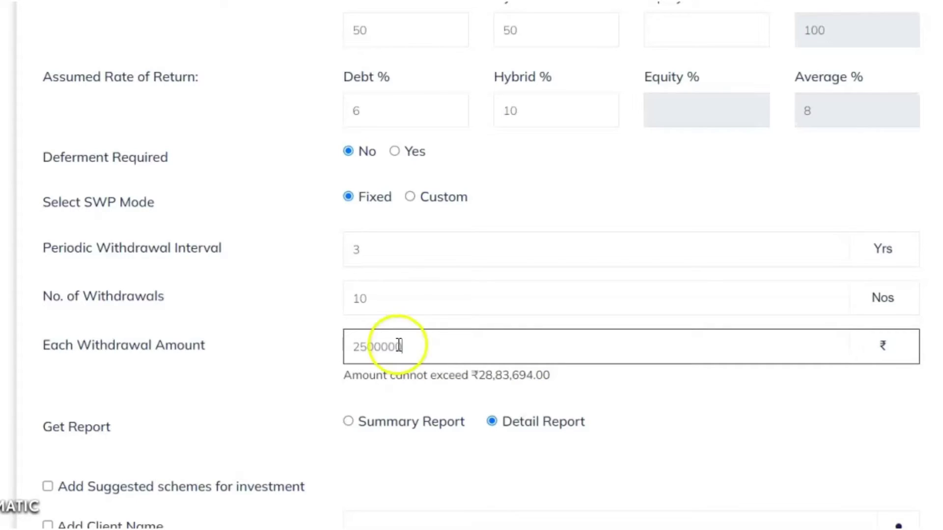
pyautogui.scroll(-2, 389, 404)
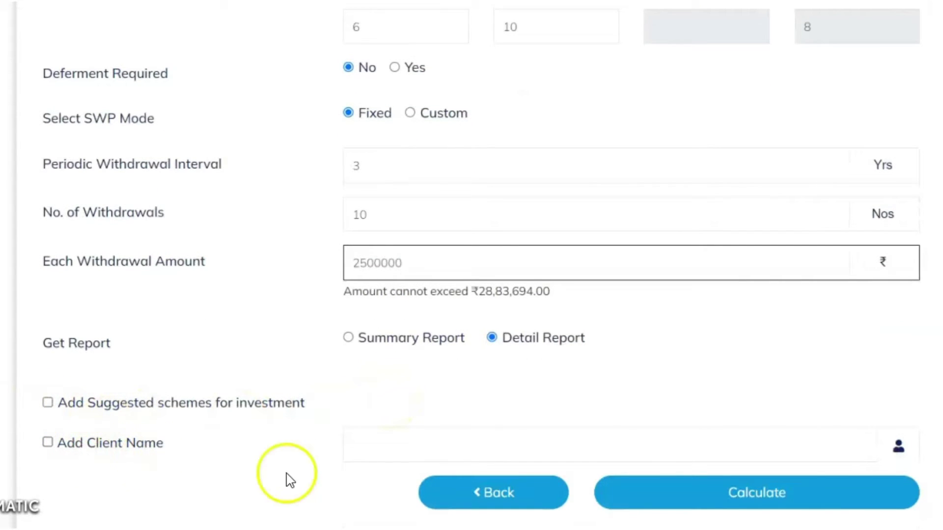
pyautogui.click(720, 506)
pyautogui.click(721, 482)
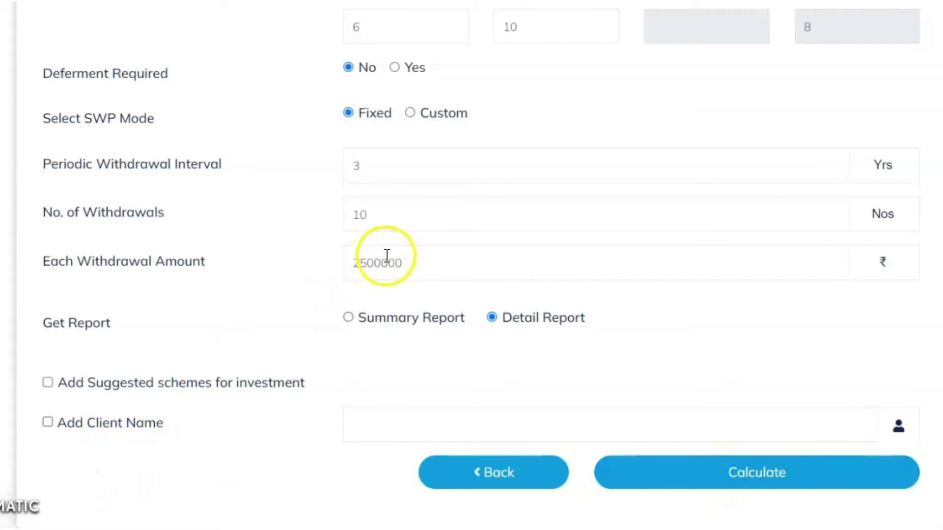
# Step: Open the PDF report and highlight the ₹25,00,000 withdrawal, 3-year interval and ₹2,50,00,000 total
pyautogui.click(546, 237)
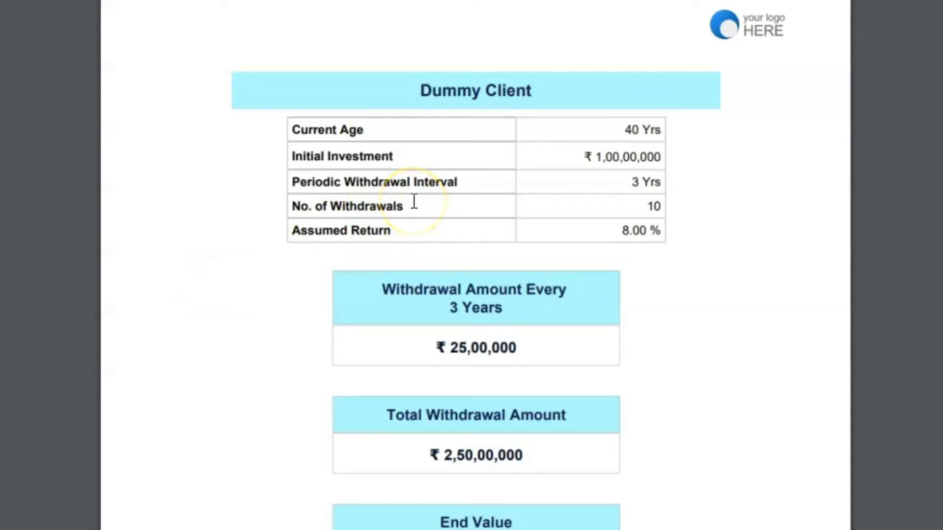
pyautogui.moveTo(437, 349); pyautogui.dragTo(536, 354)
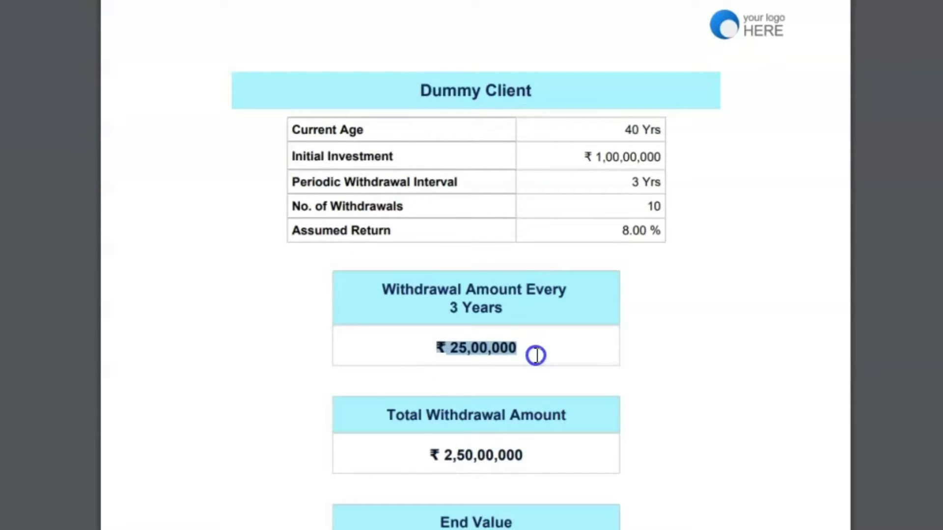
pyautogui.moveTo(448, 307); pyautogui.dragTo(530, 307)
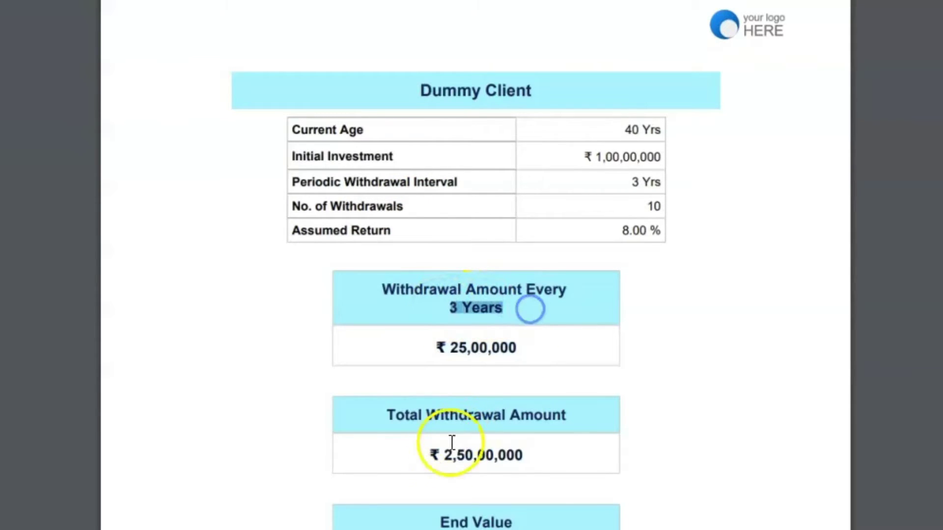
pyautogui.moveTo(429, 454); pyautogui.dragTo(555, 452)
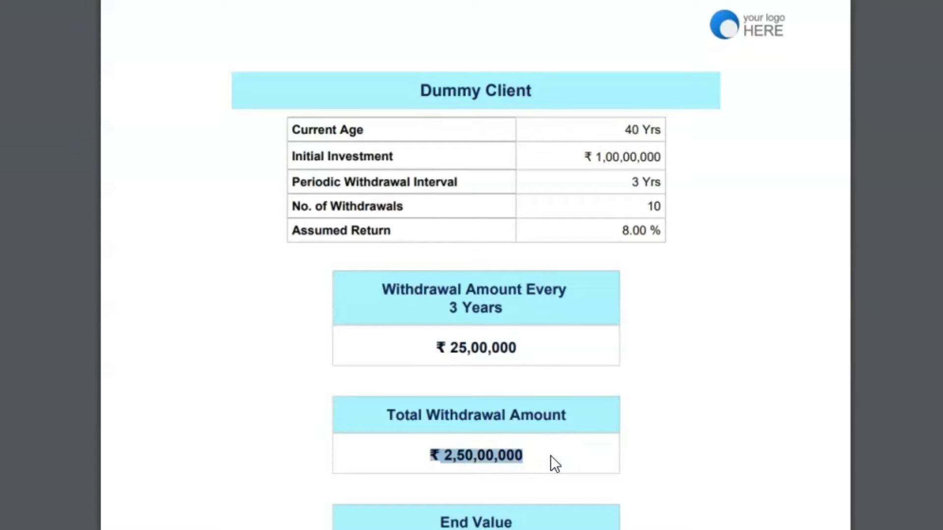
# Step: Select the End Value and scroll to the table's last row: ₹1,33,89,005 at age 70
pyautogui.scroll(-4, 549, 455)
pyautogui.moveTo(428, 370); pyautogui.dragTo(536, 369)
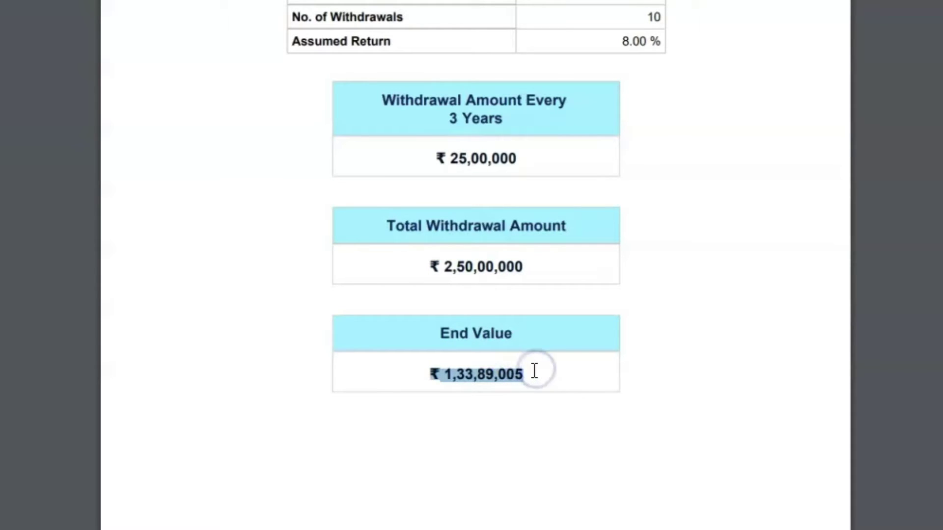
pyautogui.scroll(-2, 534, 371)
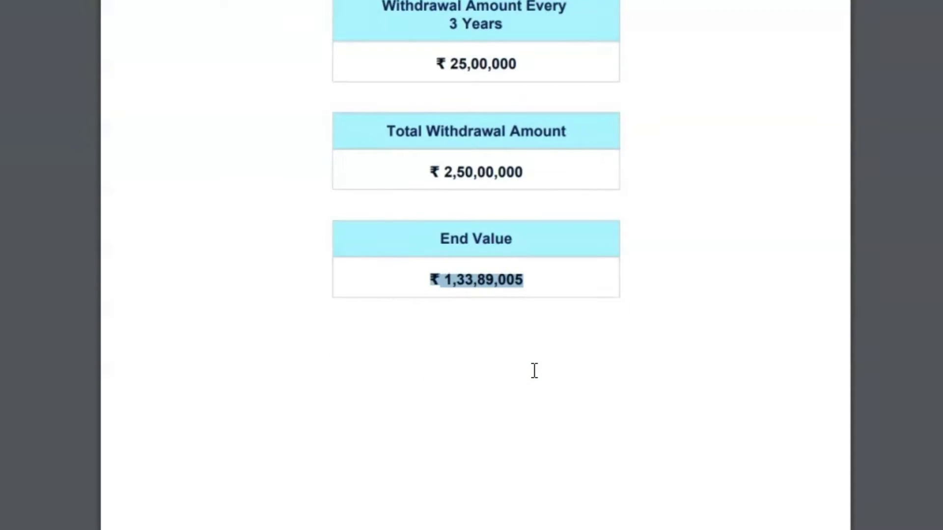
pyautogui.scroll(-13, 522, 382)
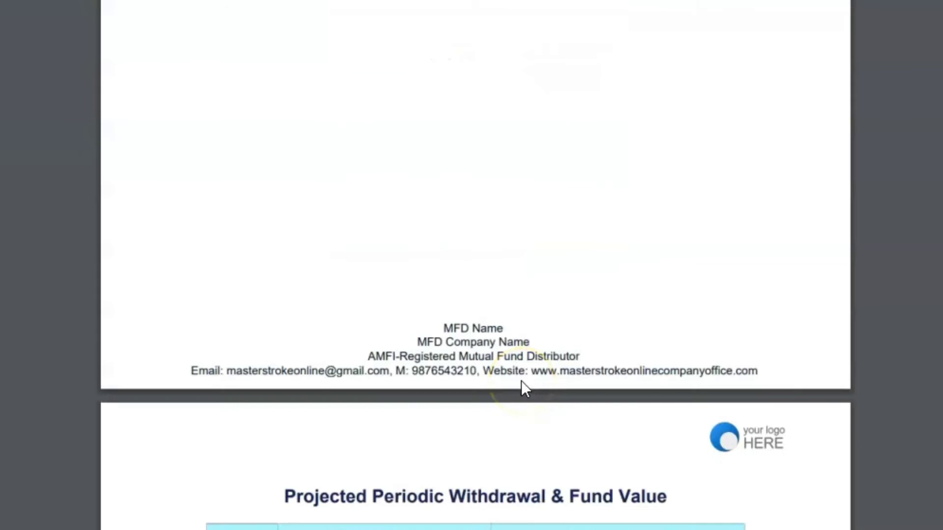
pyautogui.scroll(-2, 521, 383)
pyautogui.scroll(-2, 521, 382)
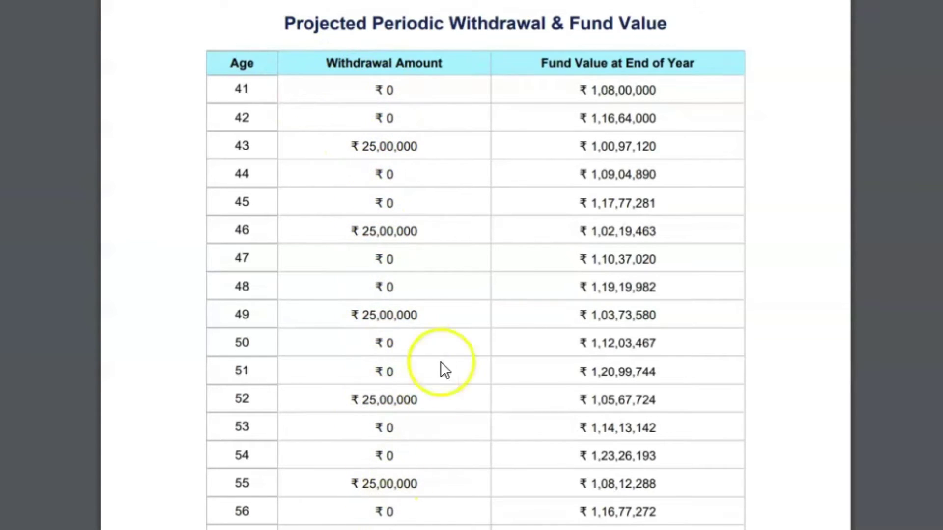
pyautogui.scroll(-6, 476, 319)
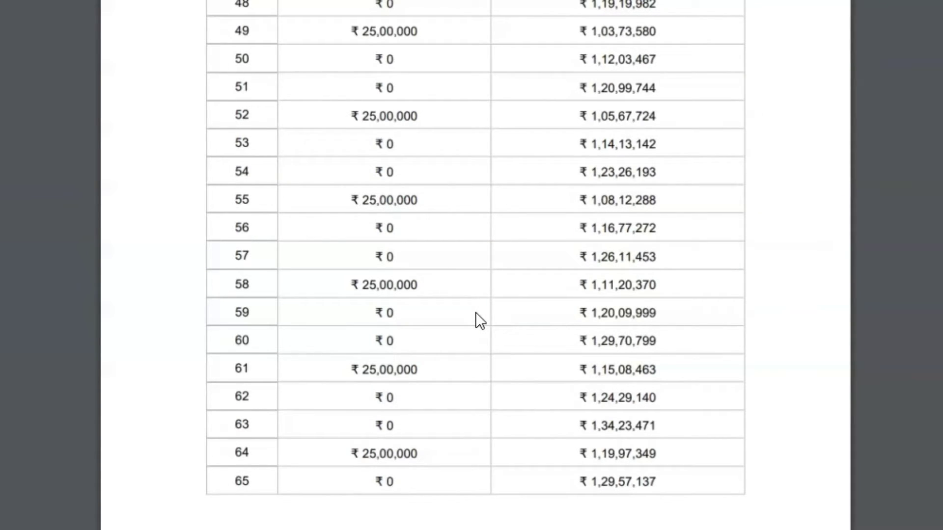
pyautogui.scroll(-12, 475, 312)
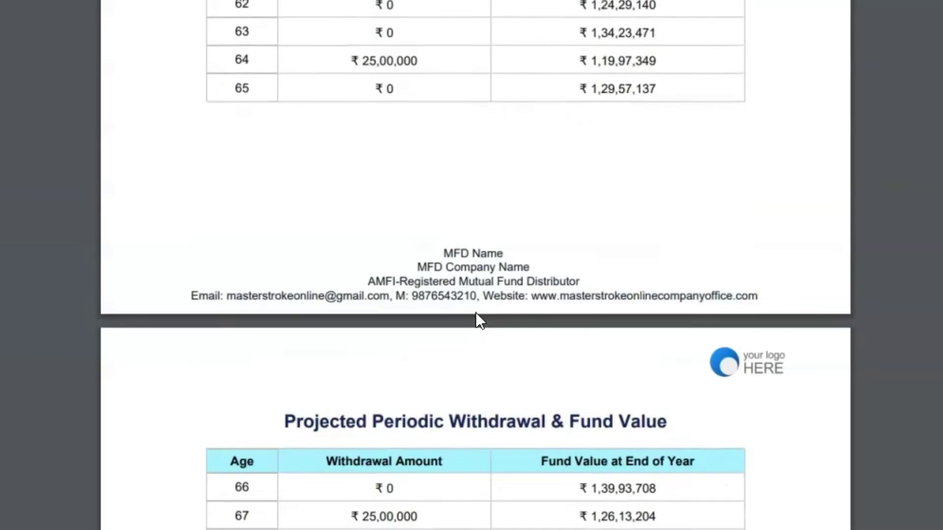
pyautogui.scroll(-3, 475, 314)
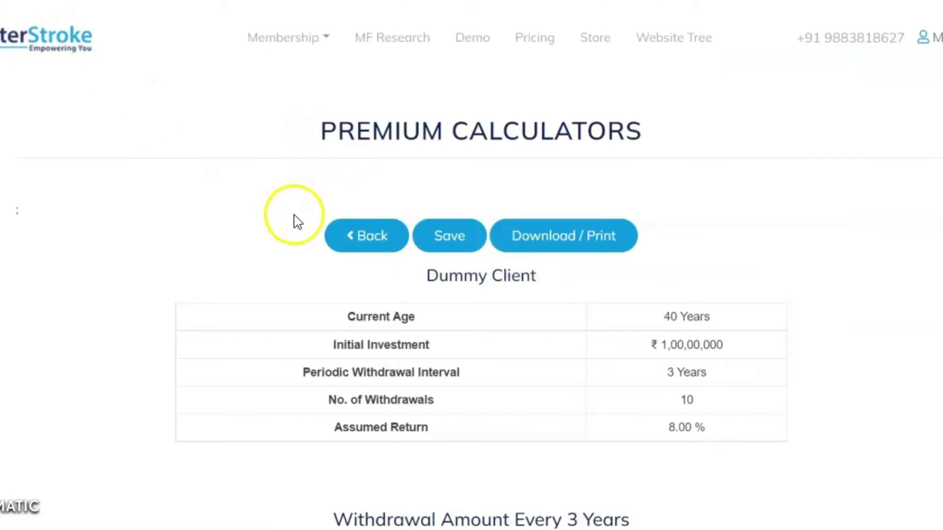
# Step: Go back from the results to a blank SWP Periodic Withdrawal form
pyautogui.click(374, 249)
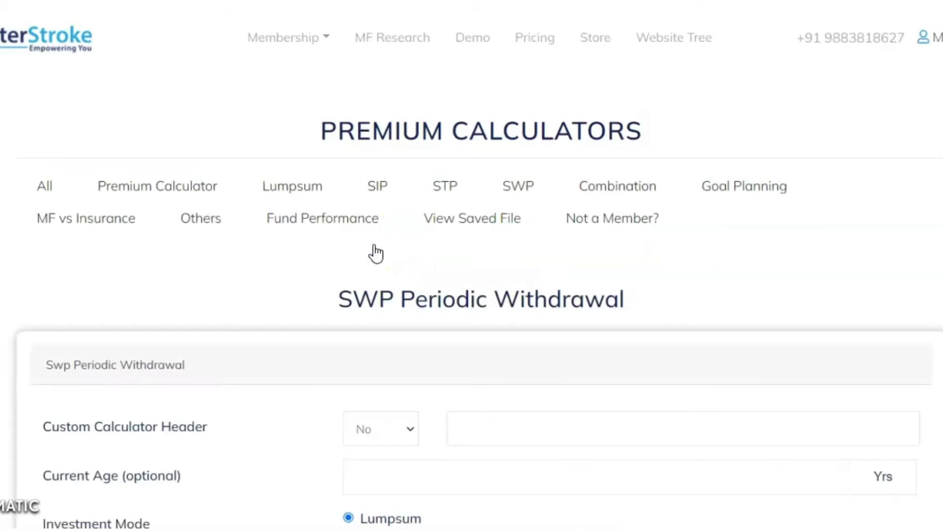
pyautogui.scroll(-5, 375, 254)
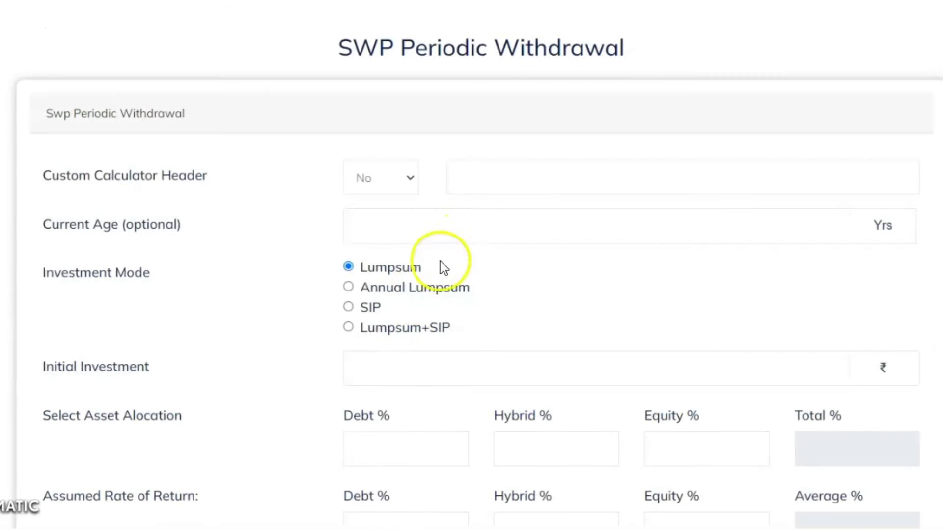
pyautogui.click(393, 177)
# Step: Turn on the Dummy Client header, set age 40 and a 10000000 initial investment
pyautogui.click(391, 220)
pyautogui.click(494, 183)
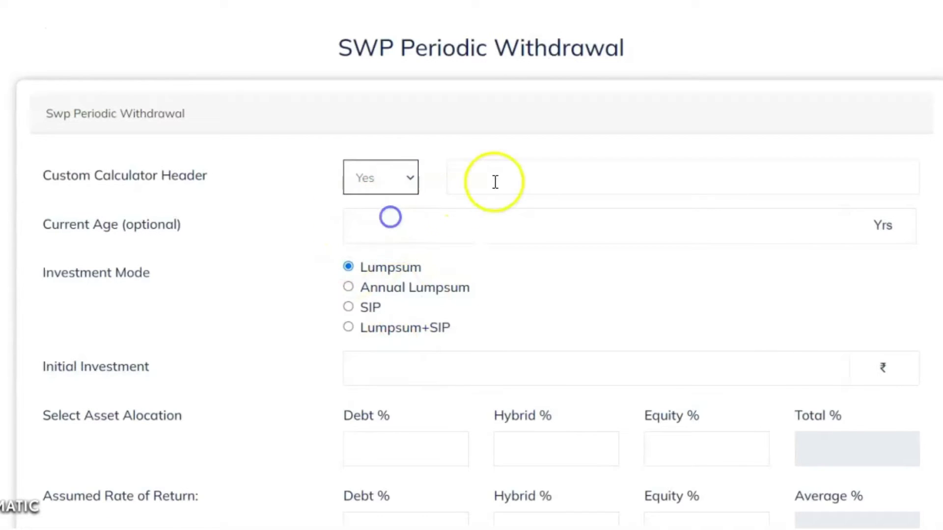
pyautogui.click(565, 253)
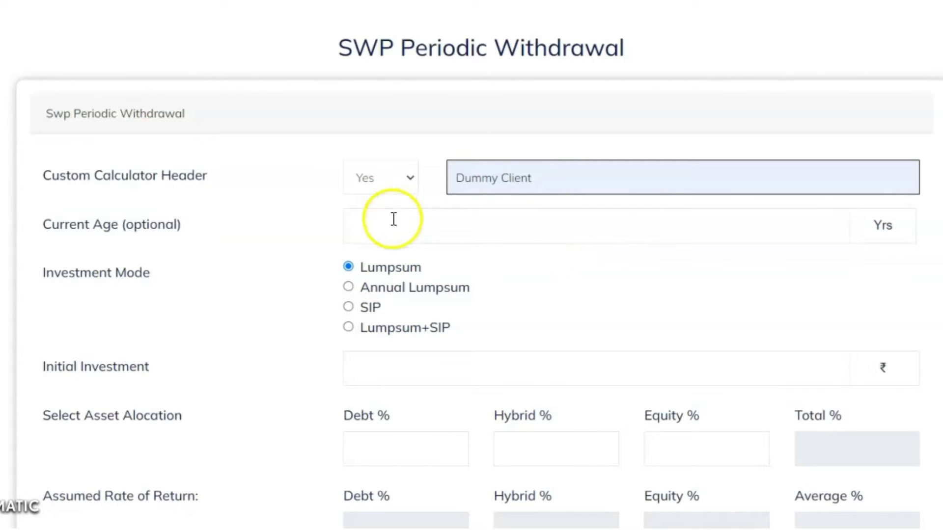
pyautogui.click(394, 218)
pyautogui.click(442, 359)
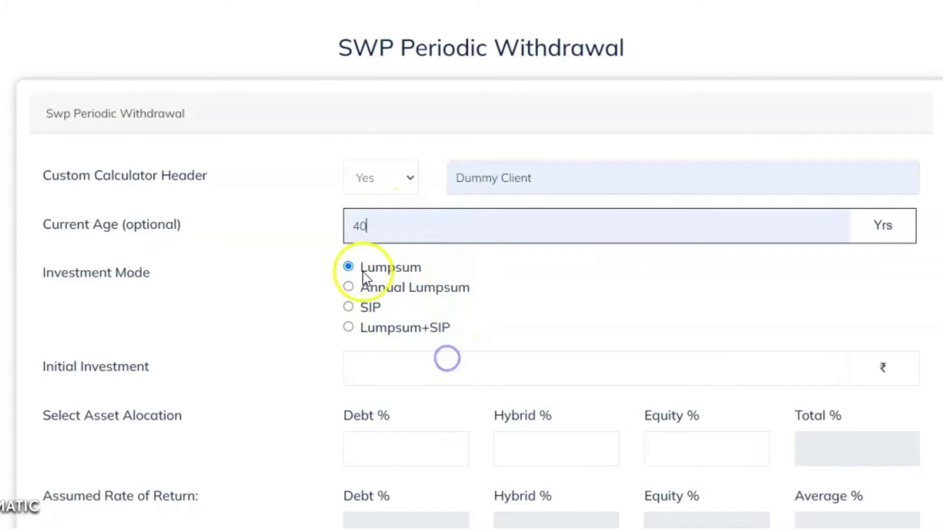
pyautogui.click(381, 369)
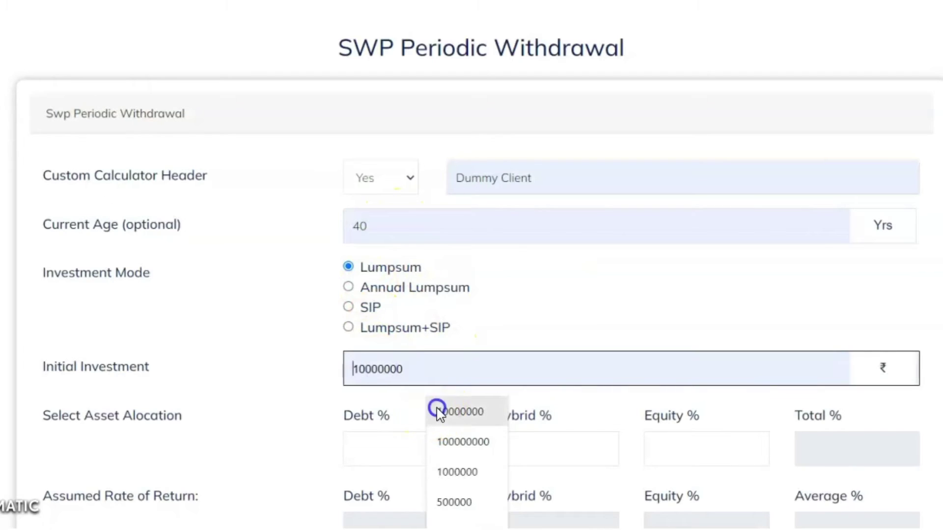
pyautogui.click(436, 410)
# Step: Allocate 50% debt and 50% hybrid and set the debt return to 6%
pyautogui.click(397, 434)
pyautogui.write('50')
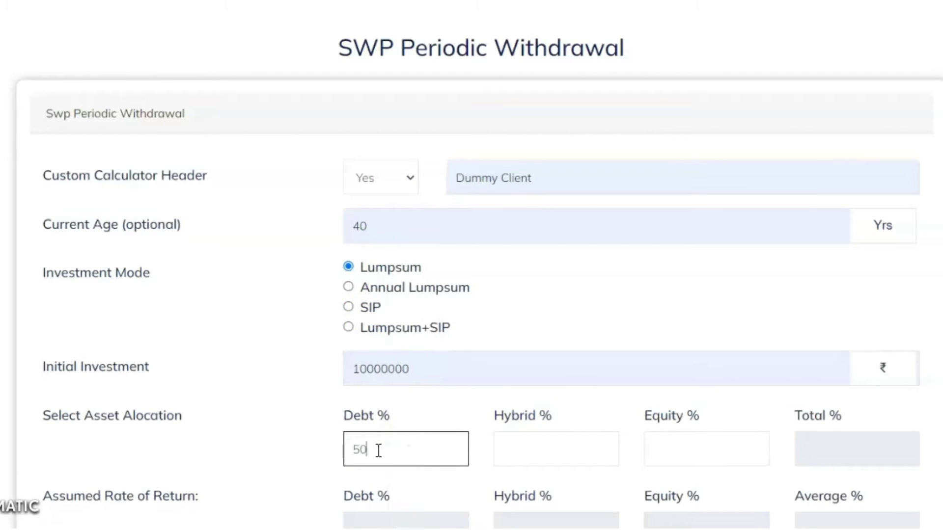
pyautogui.press('Tab')
pyautogui.write('50')
pyautogui.press('Tab')
pyautogui.press('Tab')
pyautogui.press('Tab')
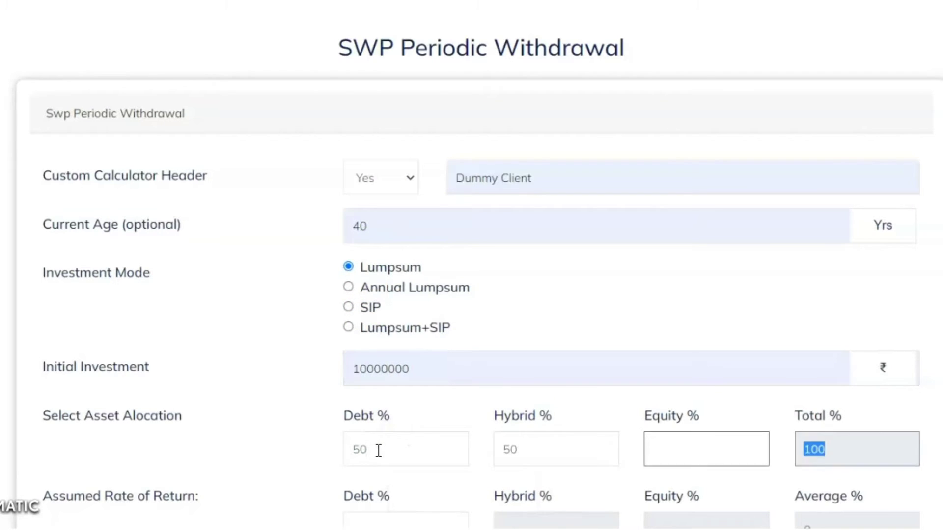
pyautogui.scroll(-9, 358, 301)
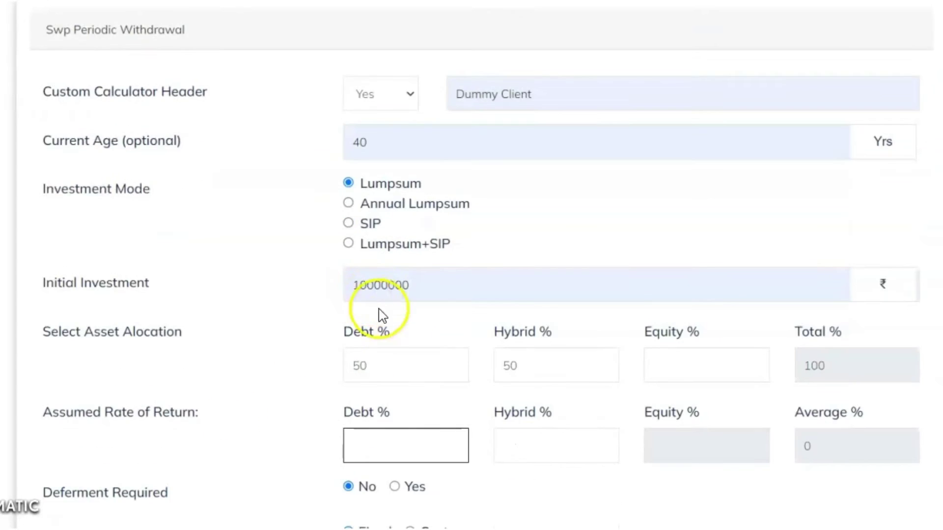
pyautogui.click(430, 126)
pyautogui.write('6')
pyautogui.press('Tab')
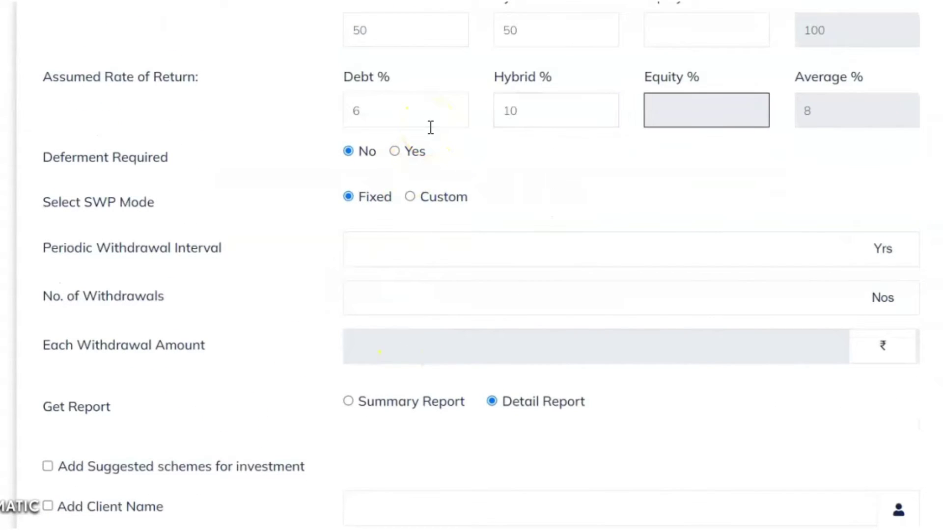
# Step: Highlight the Deferment Required and SWP Mode settings, then switch to Custom SWP mode
pyautogui.moveTo(31, 165); pyautogui.dragTo(176, 169)
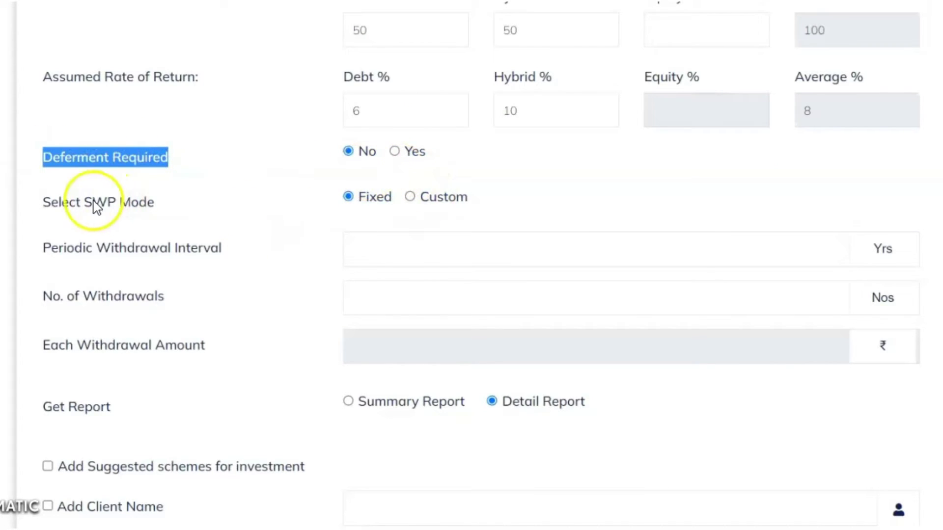
pyautogui.click(43, 201)
pyautogui.moveTo(43, 201); pyautogui.dragTo(163, 202)
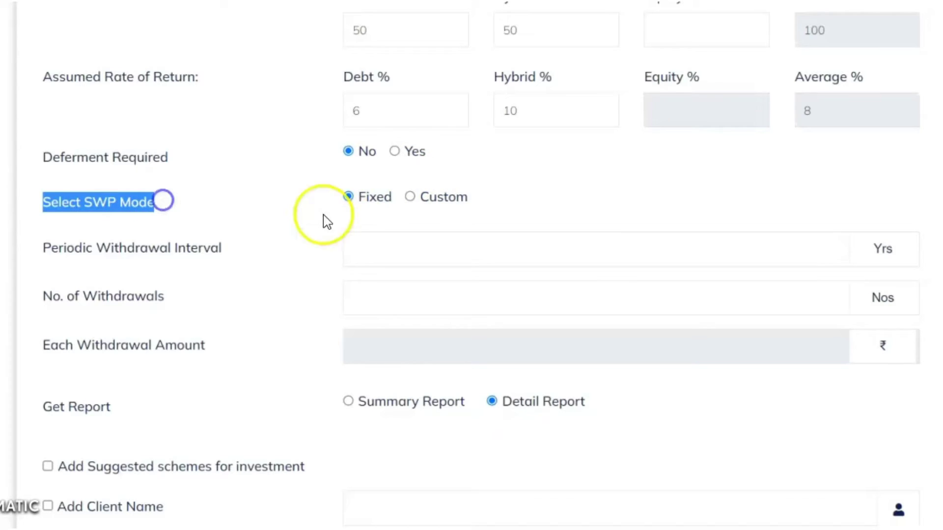
pyautogui.click(412, 198)
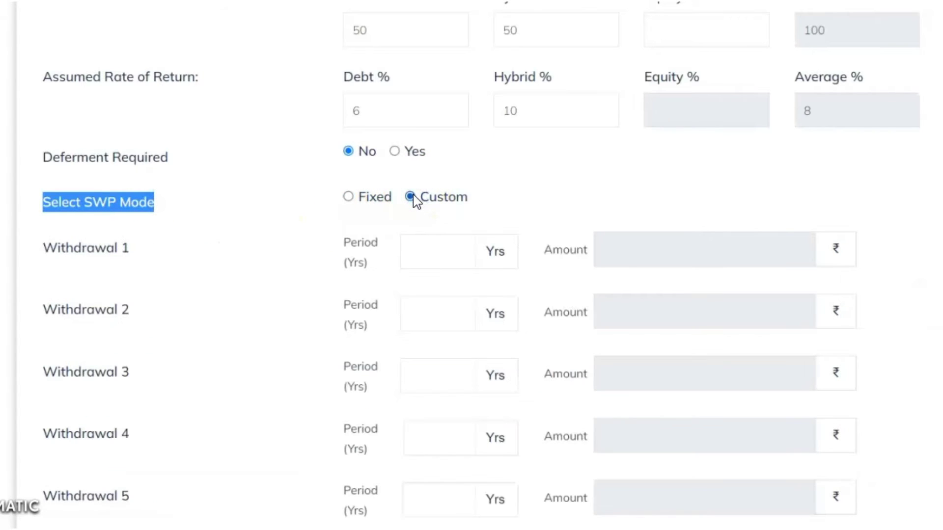
# Step: Set Withdrawal 1 to 500000 at year 3 and Withdrawal 2 to 2500000 at year 5
pyautogui.click(423, 260)
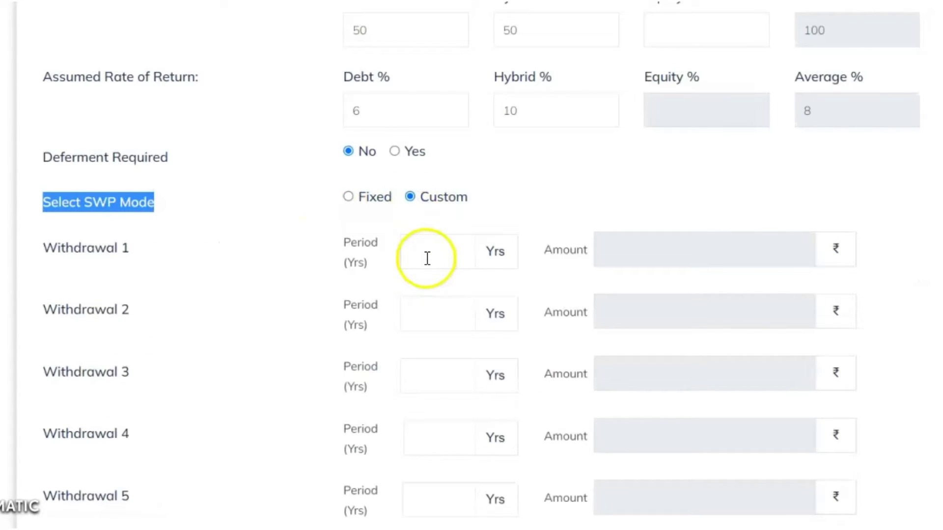
pyautogui.click(427, 258)
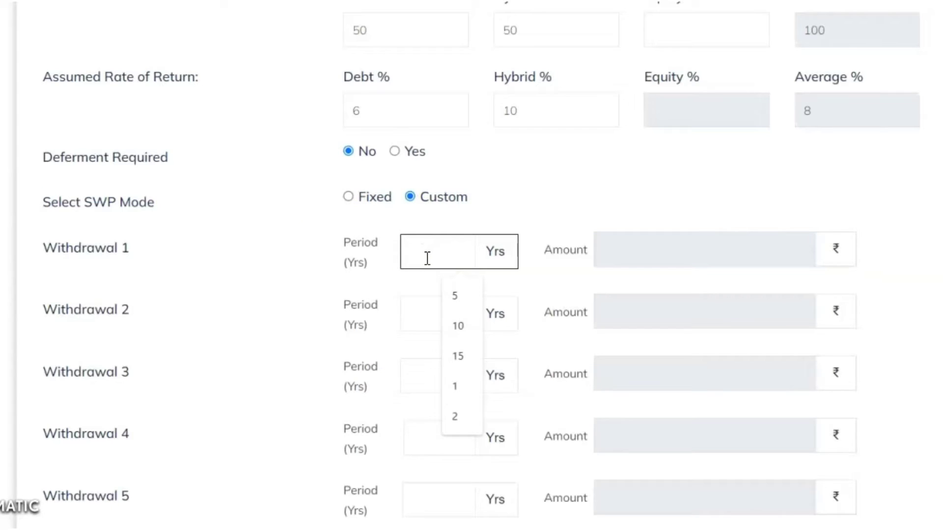
pyautogui.press('Tab')
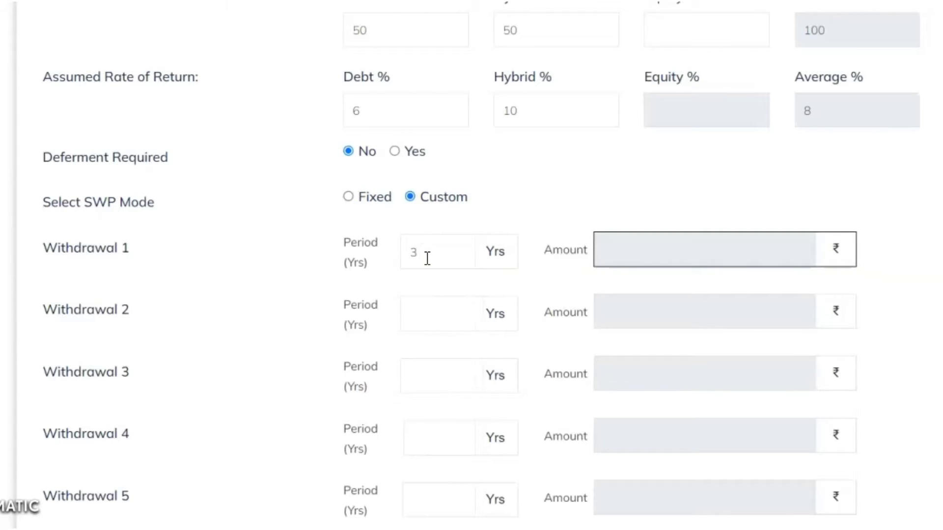
pyautogui.click(607, 260)
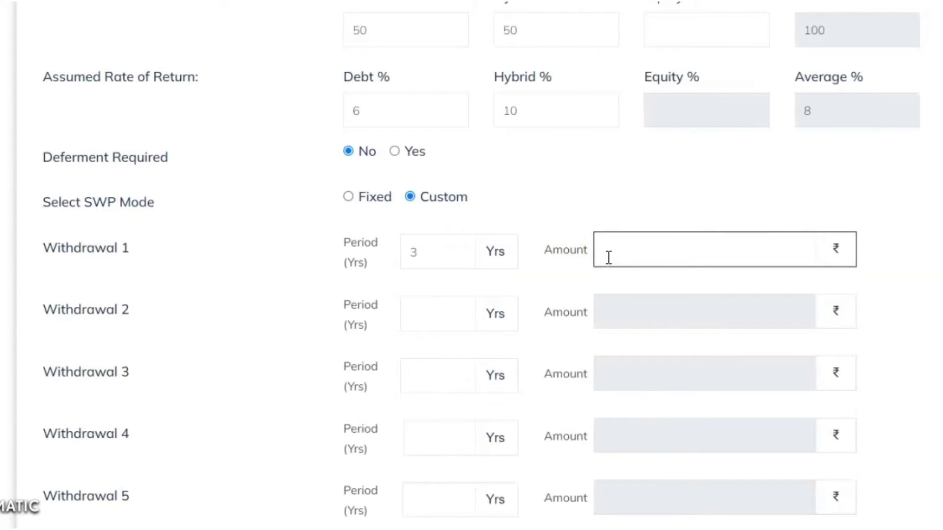
pyautogui.click(607, 254)
pyautogui.scroll(-3, 625, 204)
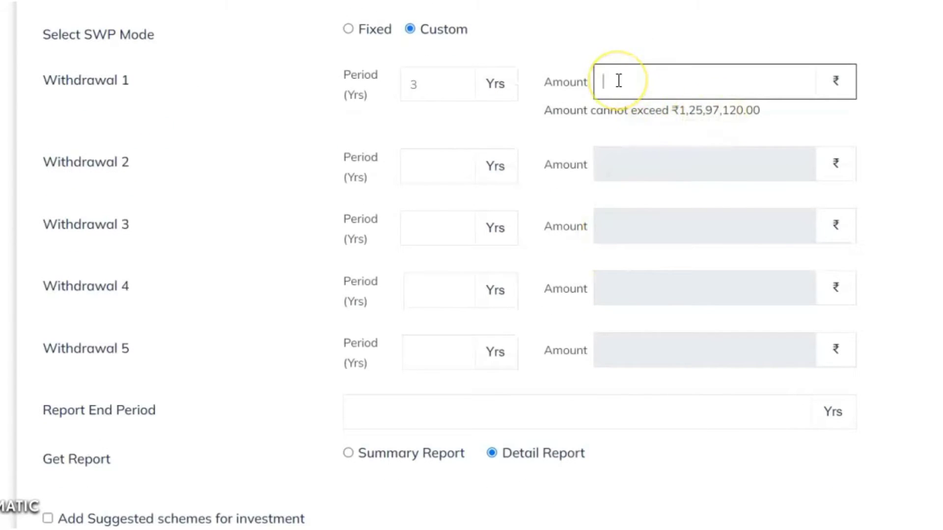
pyautogui.write('5000000')
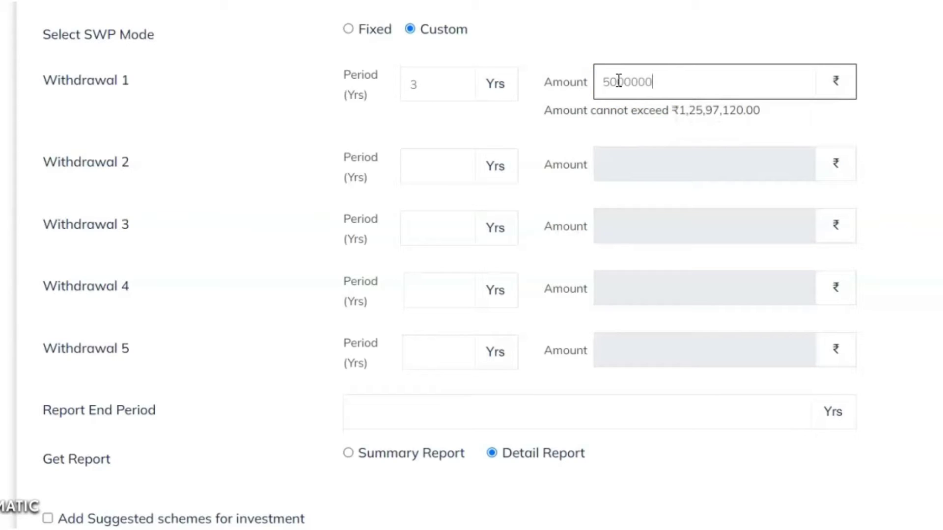
pyautogui.click(440, 151)
pyautogui.write('5')
pyautogui.press('Tab')
pyautogui.click(644, 158)
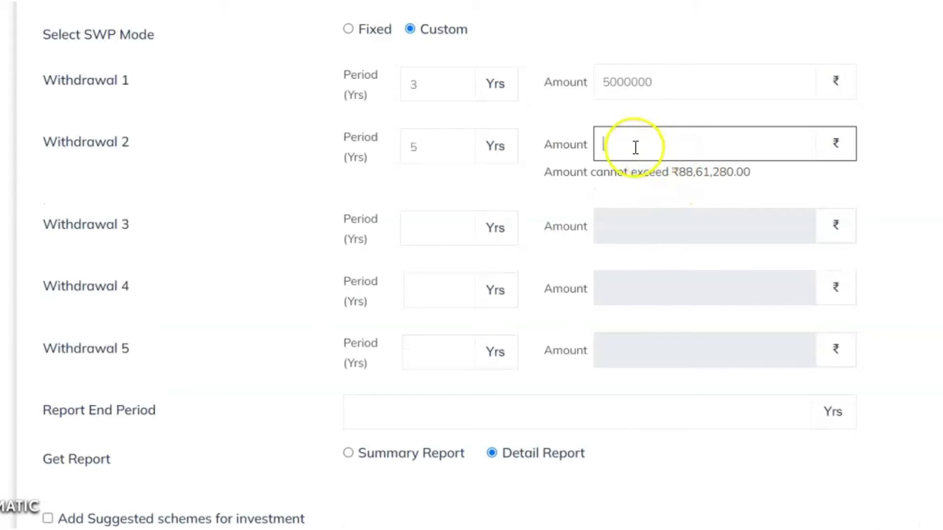
pyautogui.write('2500000')
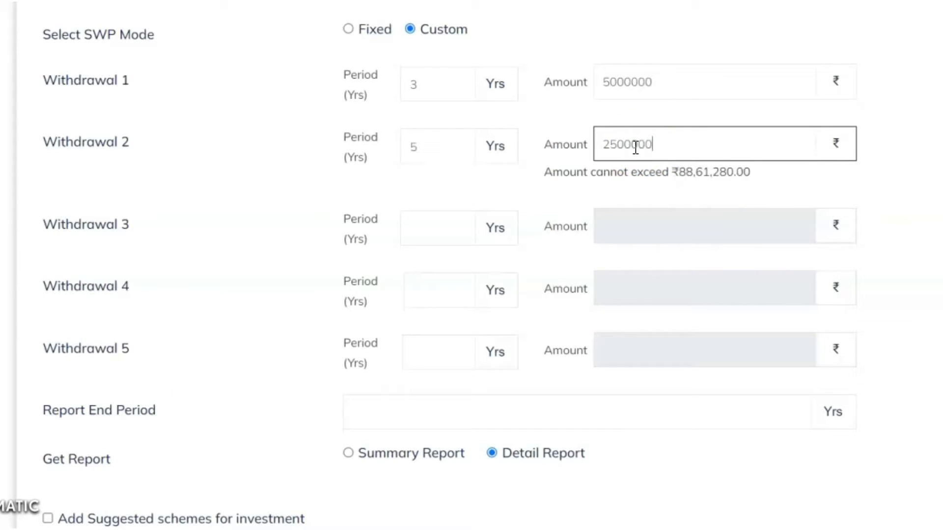
# Step: Set Withdrawal 3 to 1000000 at year 6 and Withdrawal 4 to 500000 at year 8
pyautogui.click(427, 226)
pyautogui.write('6')
pyautogui.press('Tab')
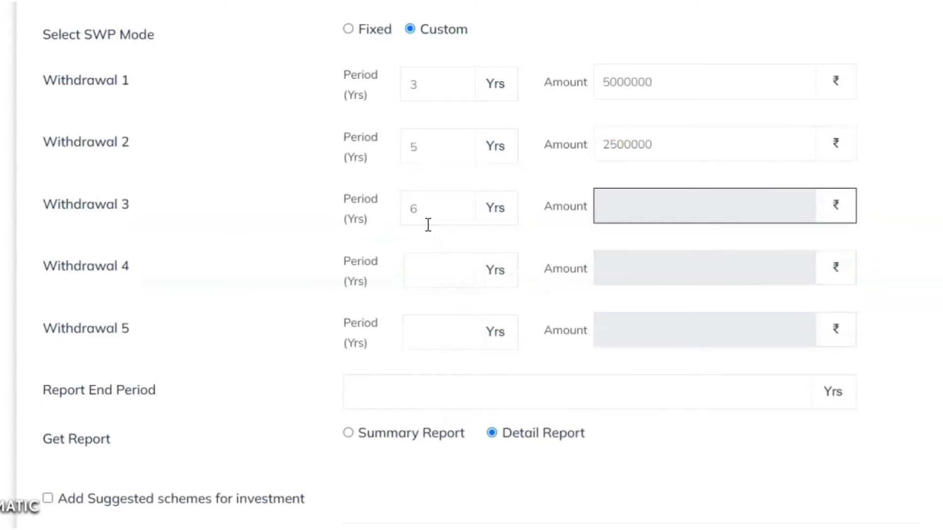
pyautogui.press('Tab')
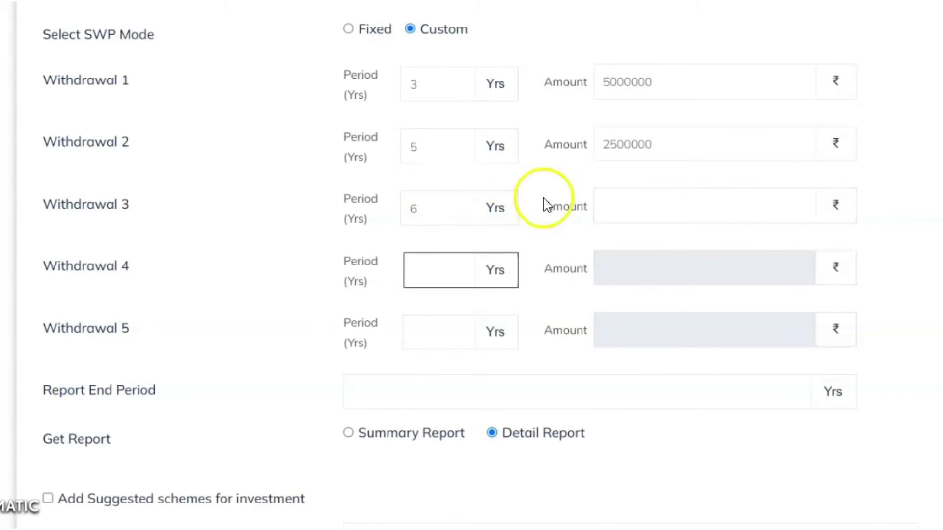
pyautogui.click(614, 198)
pyautogui.write('1')
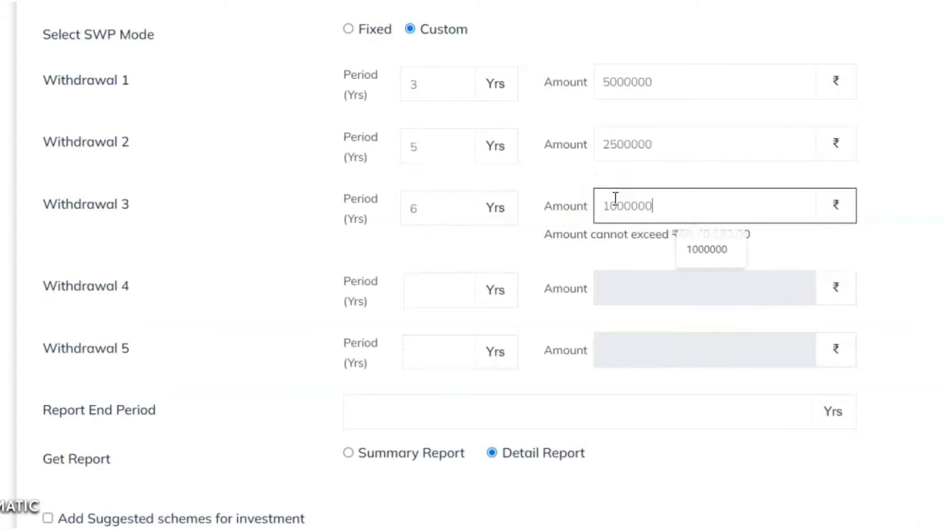
pyautogui.write('000000')
pyautogui.click(448, 293)
pyautogui.write('8')
pyautogui.press('Tab')
pyautogui.click(600, 256)
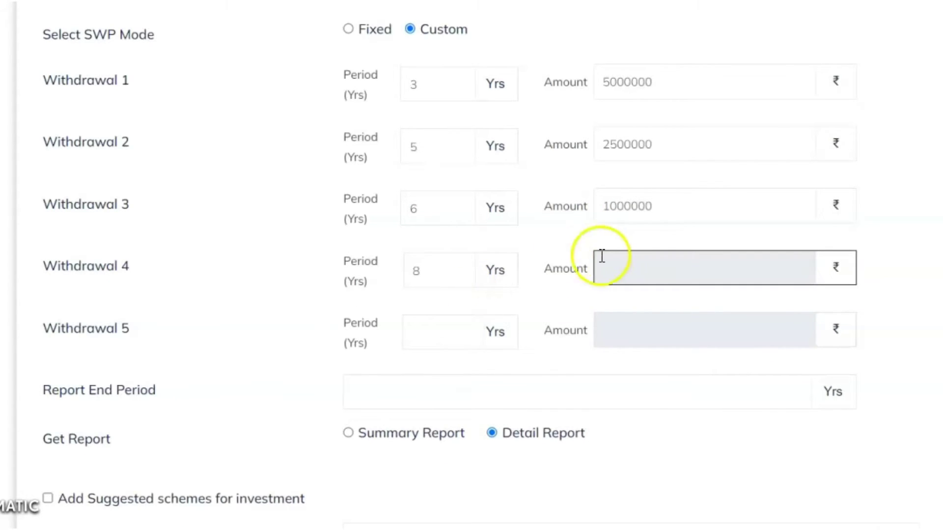
pyautogui.write('500000')
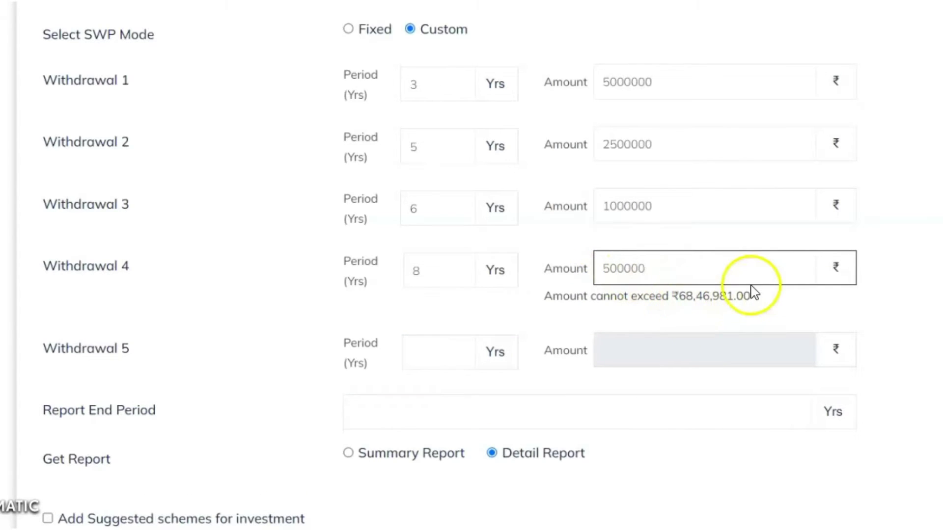
# Step: Set Withdrawal 5 to 250000 at year 15 and the report end period to 20 years
pyautogui.click(419, 346)
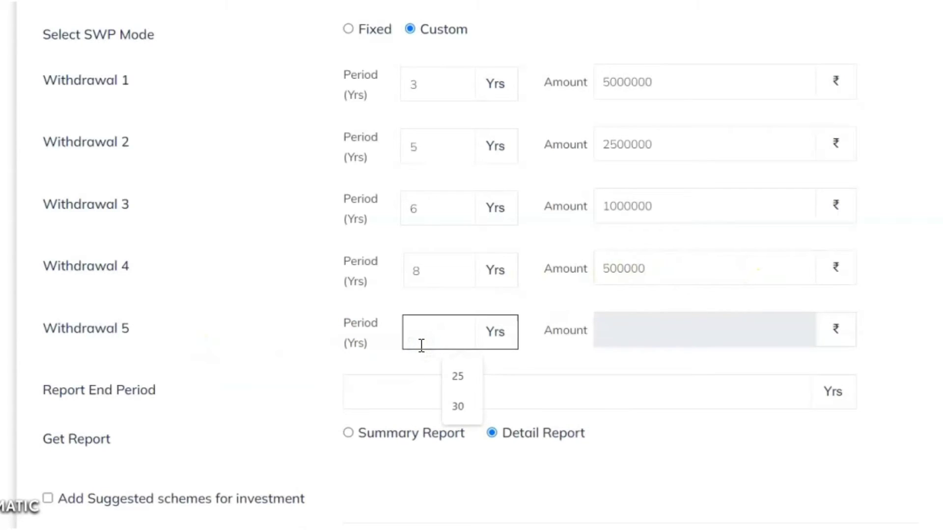
pyautogui.write('15')
pyautogui.click(604, 325)
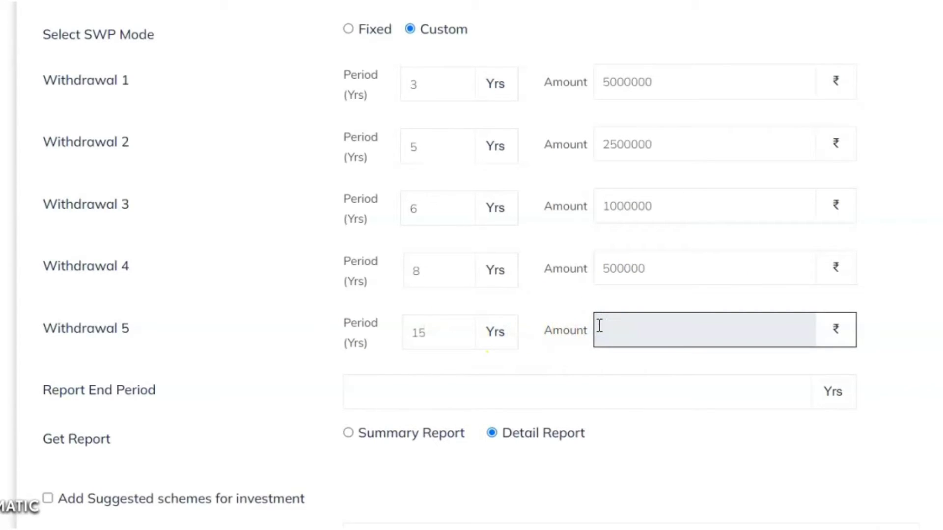
pyautogui.write('2500000')
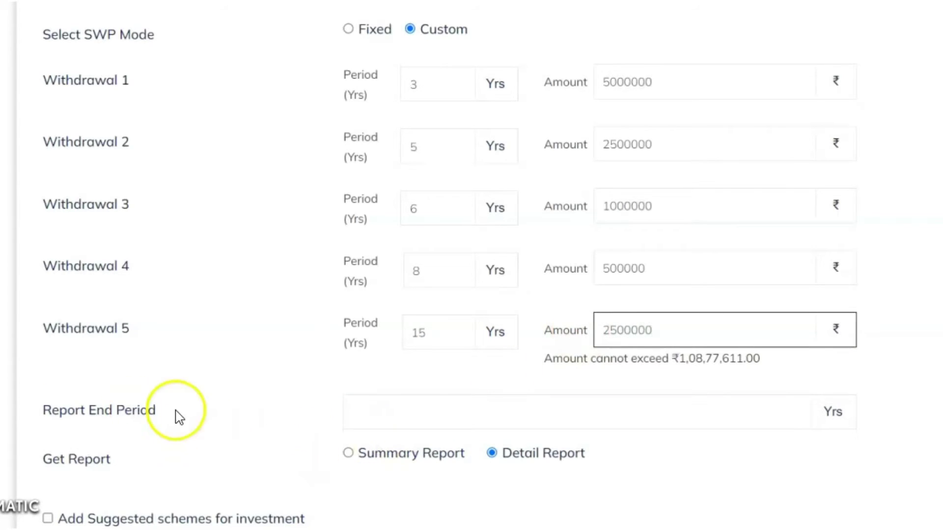
pyautogui.click(363, 406)
pyautogui.write('20')
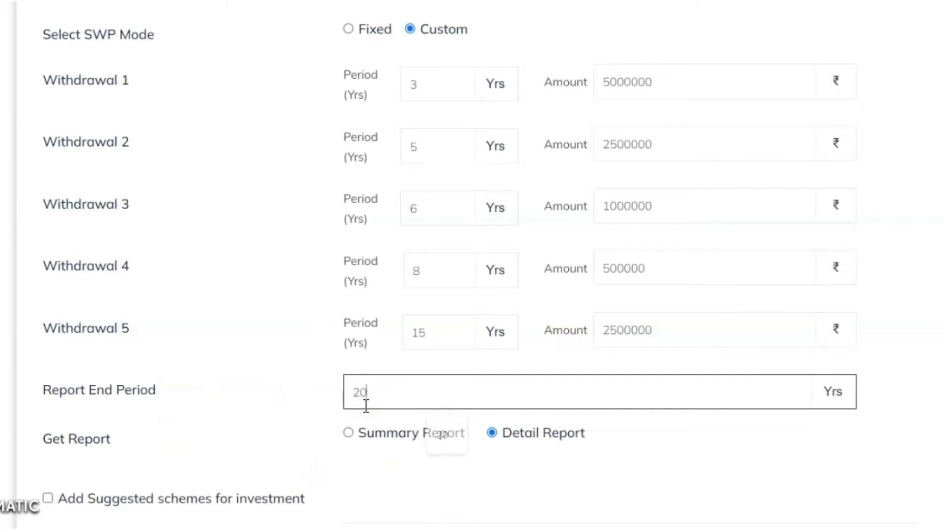
pyautogui.scroll(-3, 368, 406)
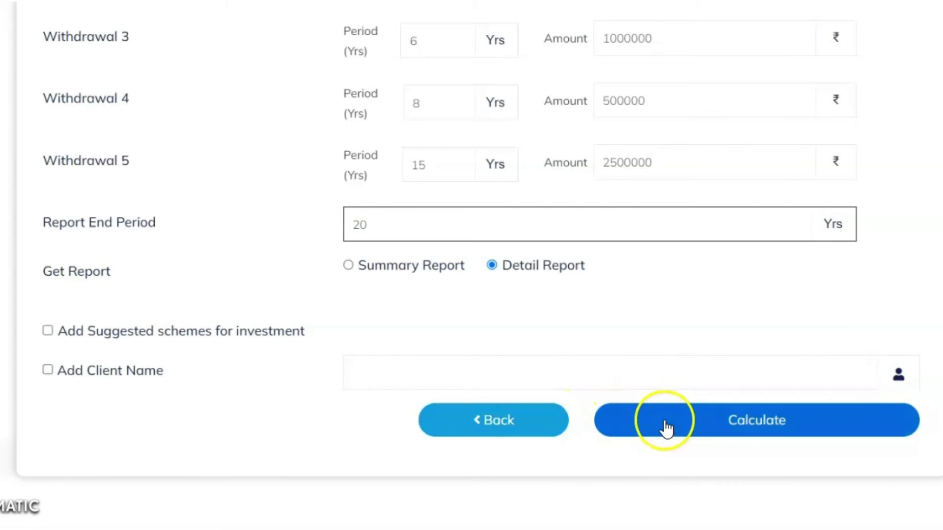
pyautogui.scroll(3, 471, 316)
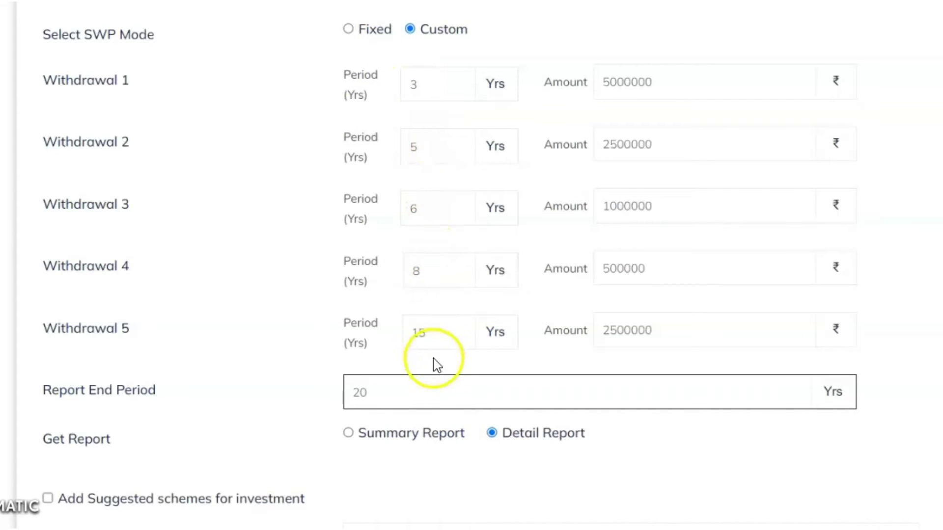
pyautogui.scroll(-2, 543, 392)
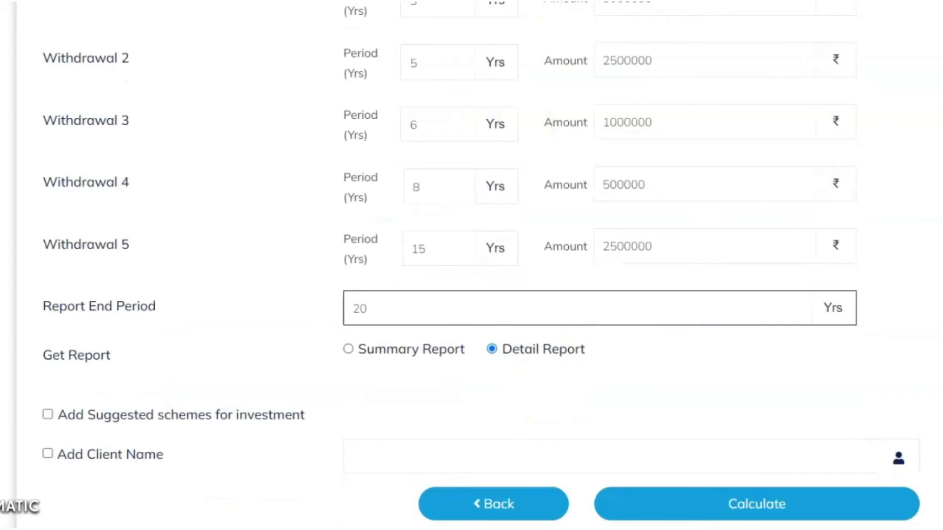
# Step: Calculate the custom withdrawal plan
pyautogui.click(712, 506)
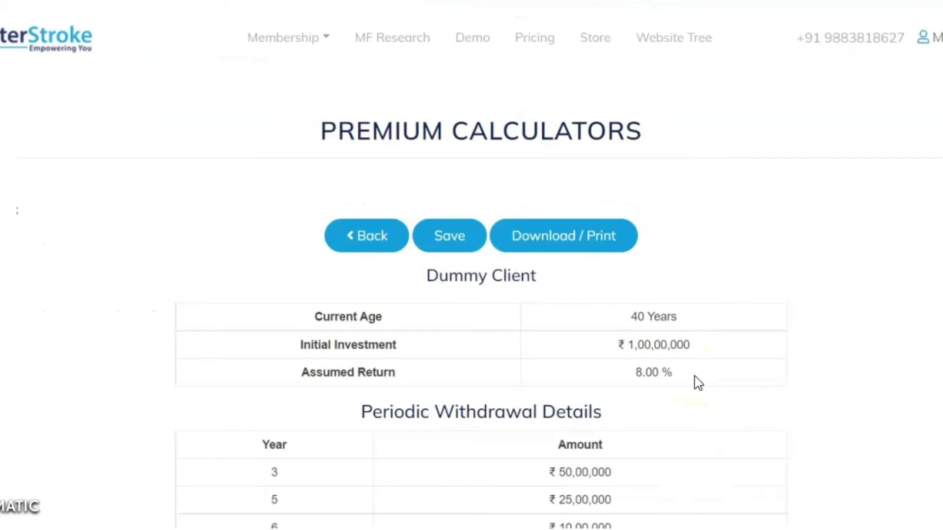
pyautogui.scroll(-2, 586, 363)
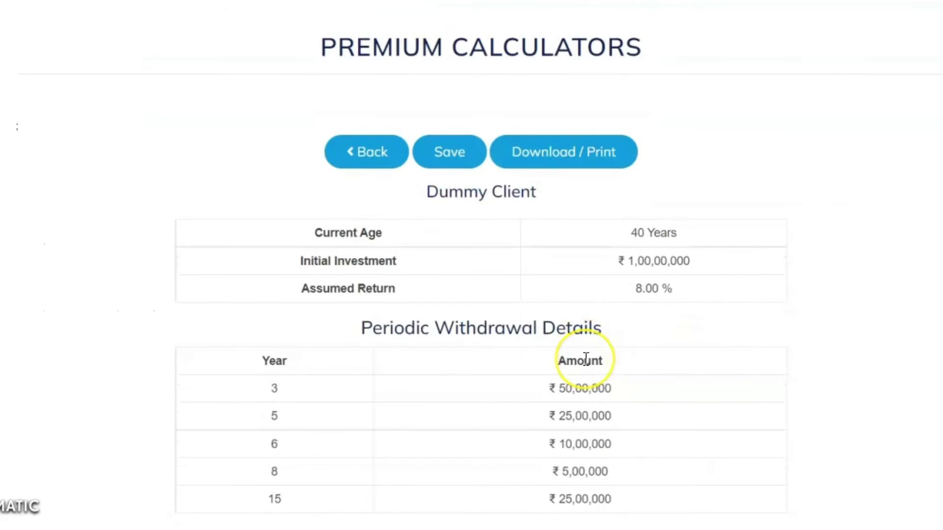
pyautogui.scroll(-2, 585, 358)
# Step: Open the PDF report and mark the withdrawal table and the 20-year end value
pyautogui.click(543, 93)
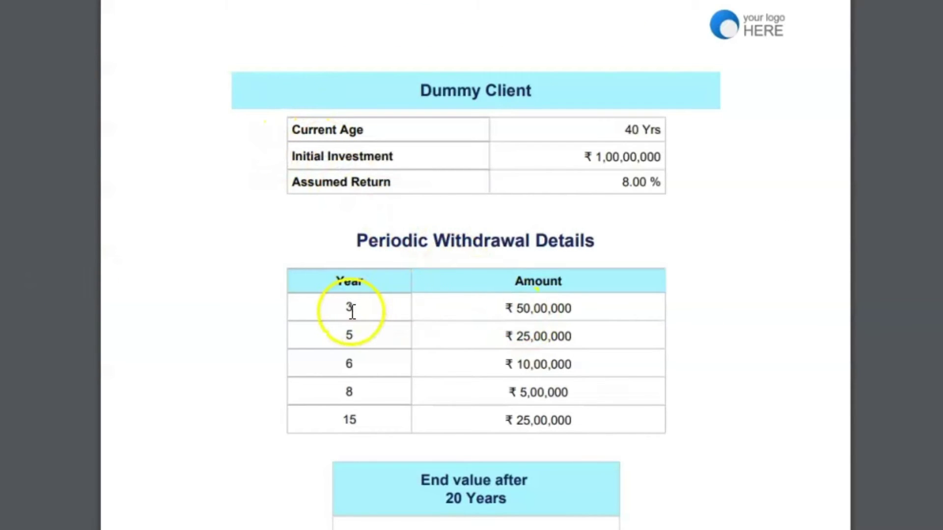
pyautogui.moveTo(352, 310); pyautogui.dragTo(377, 398)
pyautogui.moveTo(448, 421); pyautogui.dragTo(532, 421)
pyautogui.scroll(-4, 532, 419)
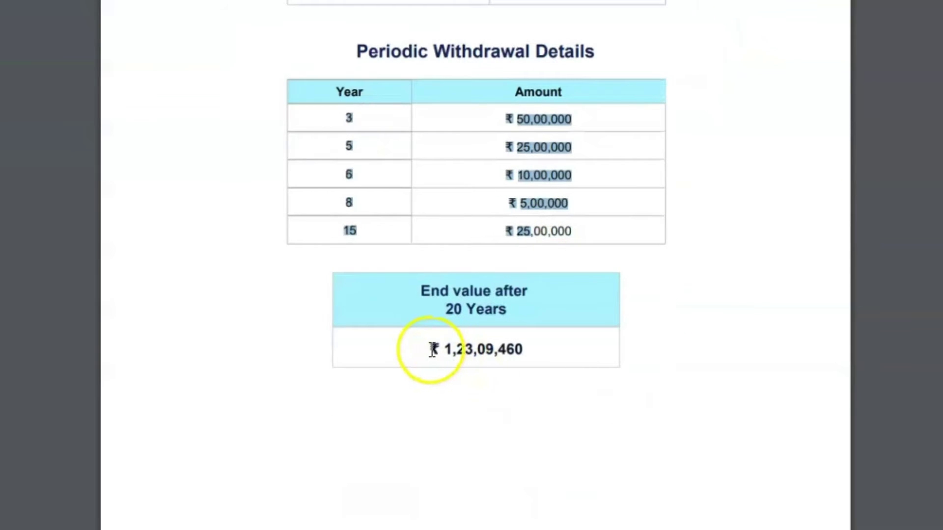
pyautogui.moveTo(432, 349); pyautogui.dragTo(569, 350)
pyautogui.scroll(-16, 528, 370)
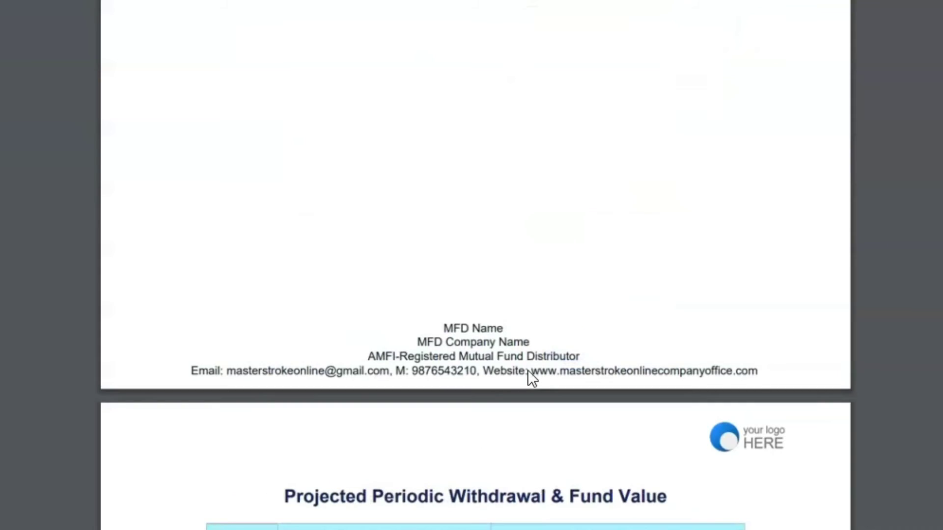
pyautogui.scroll(-4, 524, 372)
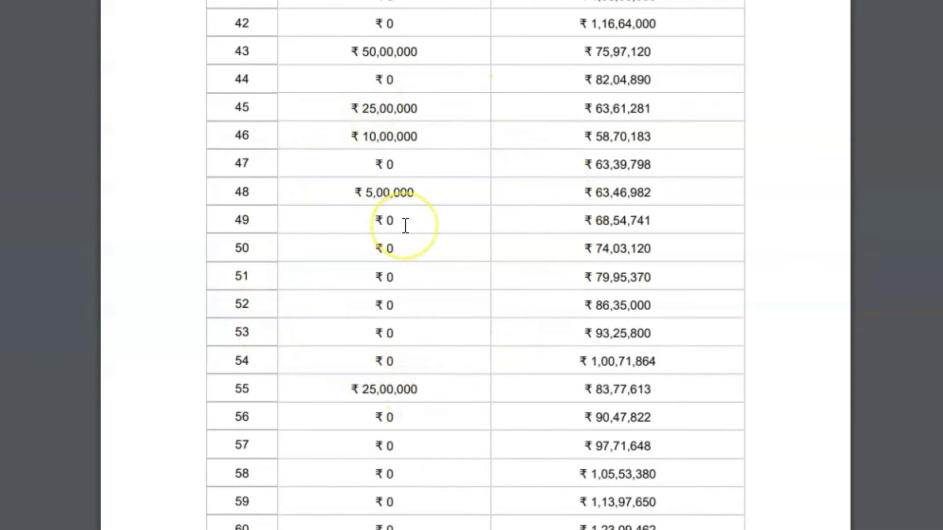
pyautogui.scroll(2, 405, 226)
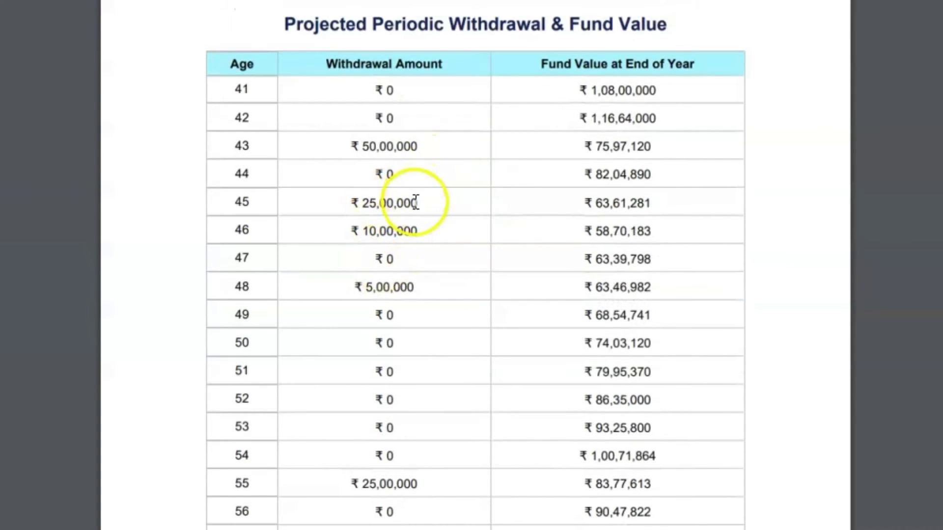
pyautogui.scroll(-8, 410, 216)
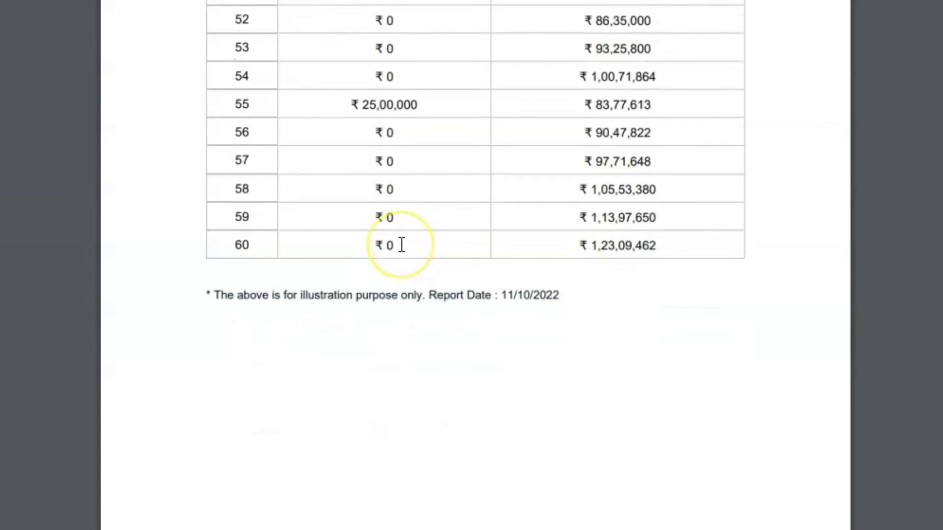
pyautogui.scroll(12, 402, 245)
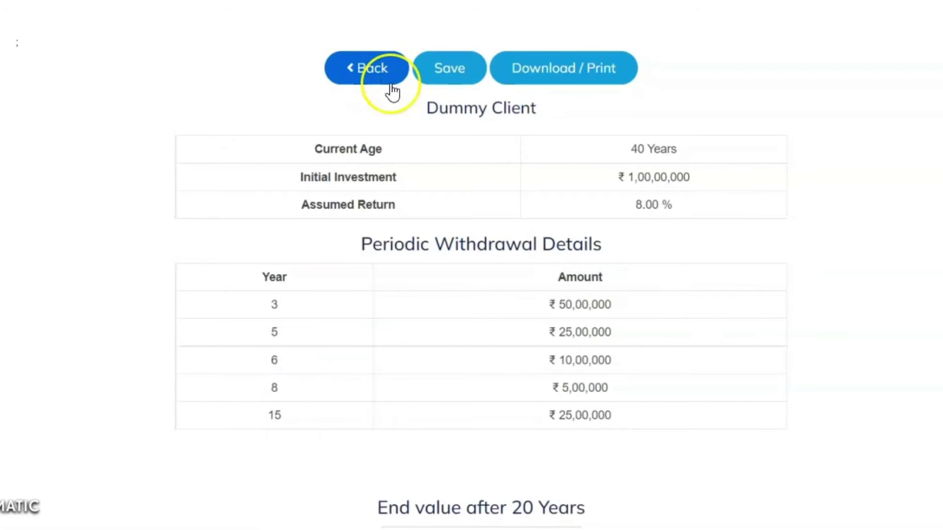
# Step: Return to the calculator form and set the current age to 50
pyautogui.click(391, 86)
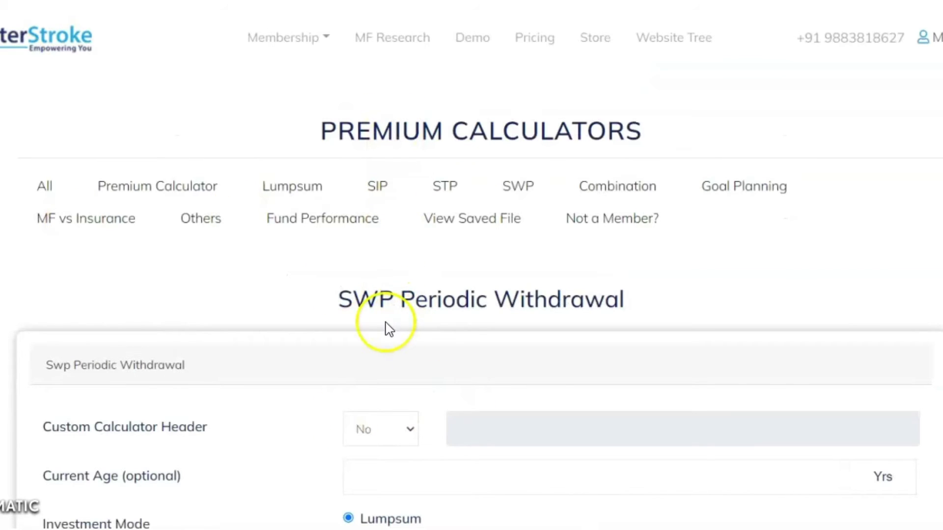
pyautogui.click(405, 429)
pyautogui.click(471, 483)
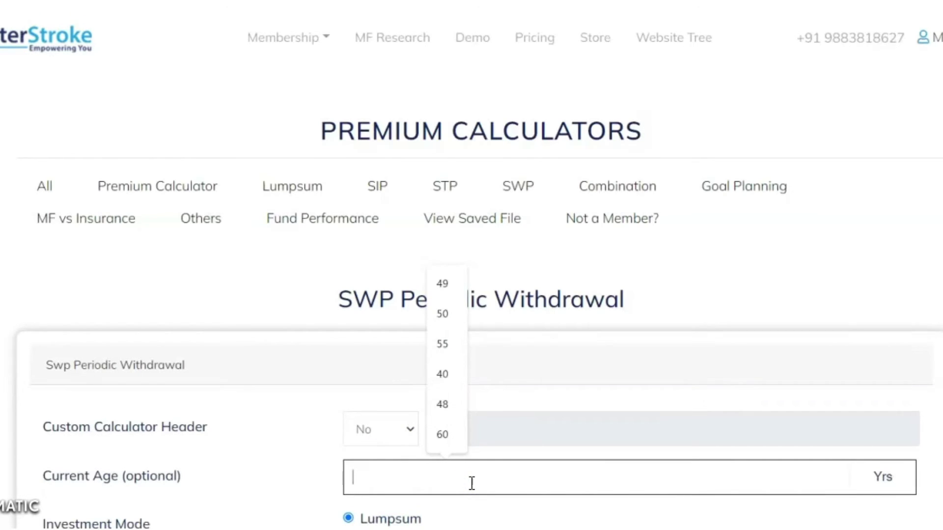
pyautogui.write('50')
# Step: Switch the investment mode to SIP with ₹50000 monthly over 10 years
pyautogui.scroll(-5, 479, 482)
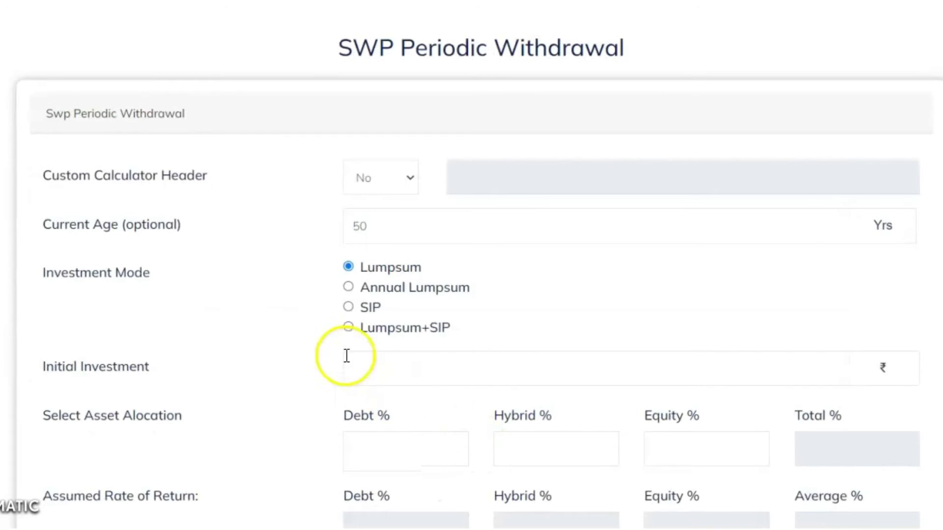
pyautogui.click(351, 309)
pyautogui.click(386, 373)
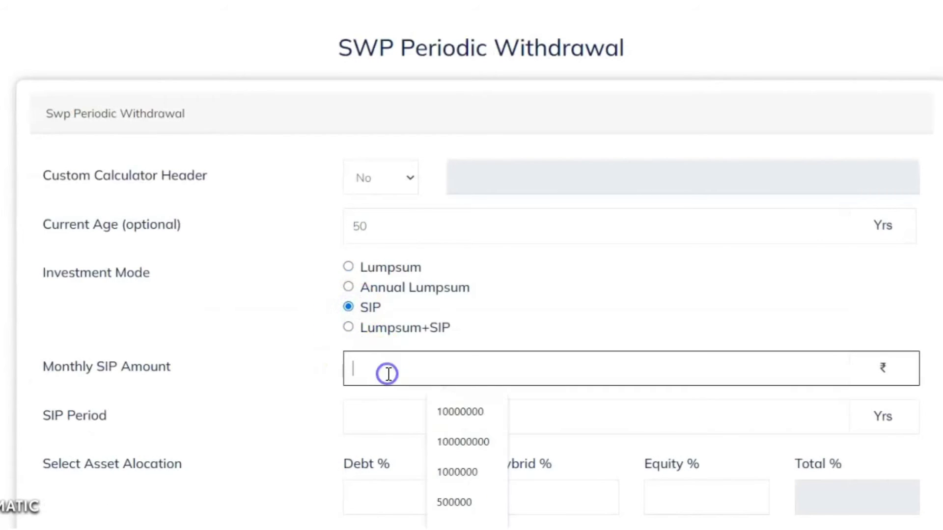
pyautogui.write('50000')
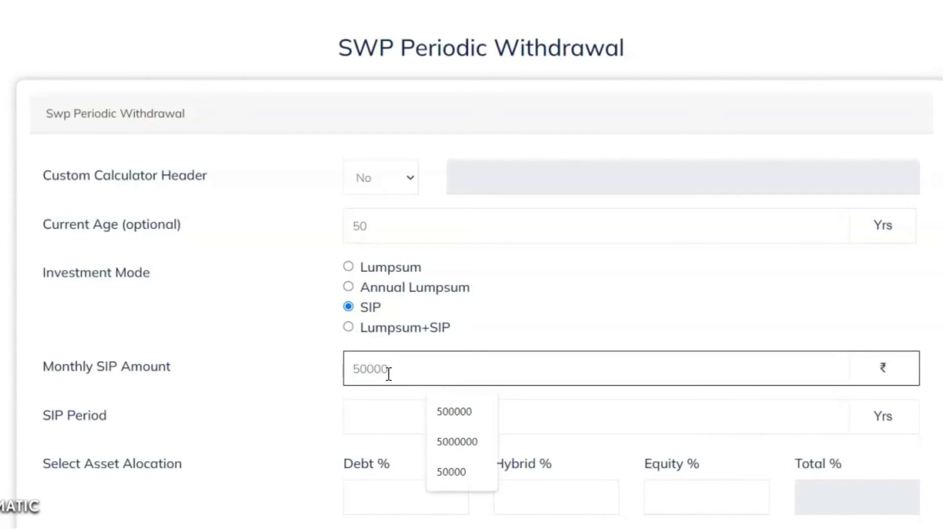
pyautogui.press('Tab')
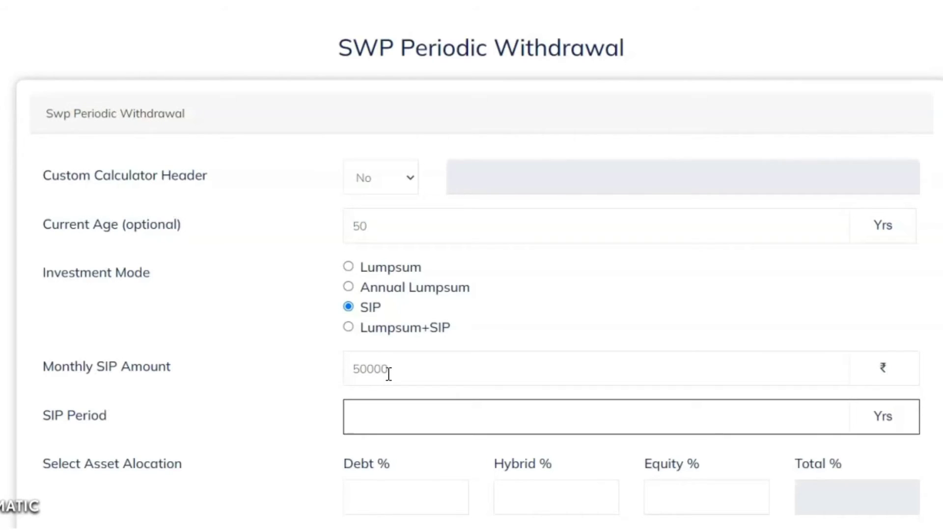
# Step: Put 100% in equity with a 12% assumed equity return
pyautogui.click(671, 497)
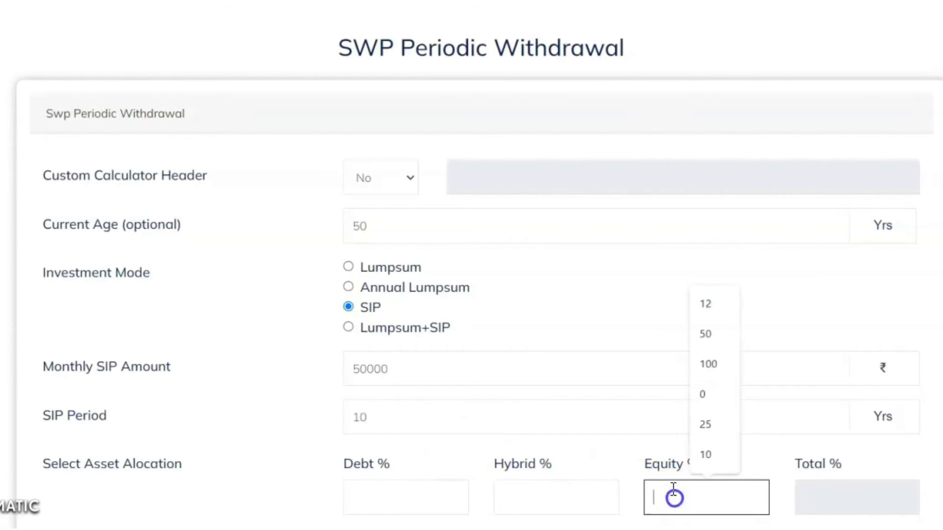
pyautogui.write('10')
pyautogui.press('Tab')
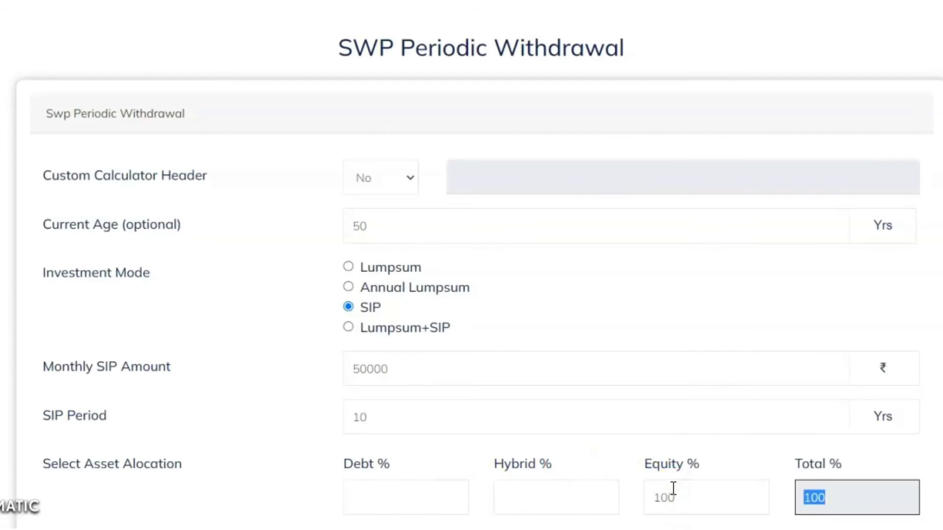
pyautogui.scroll(-5, 568, 447)
pyautogui.click(661, 326)
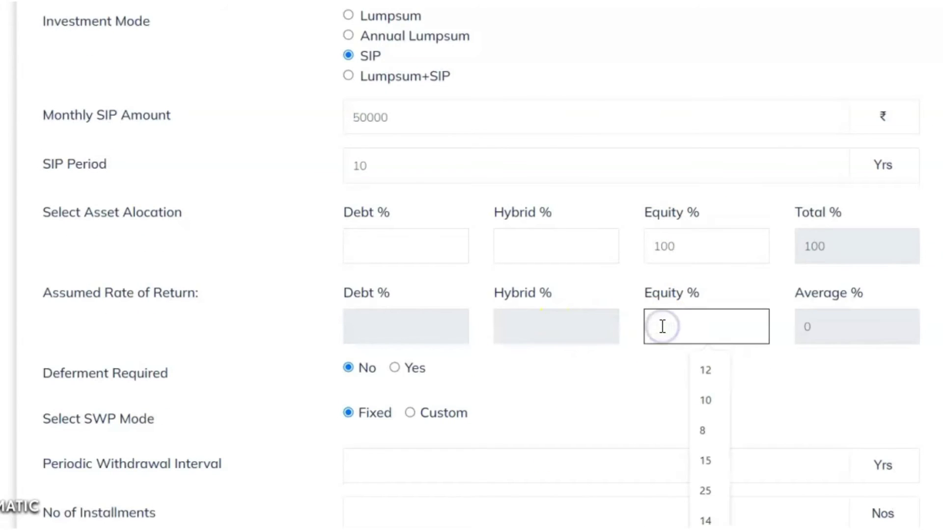
pyautogui.write('12')
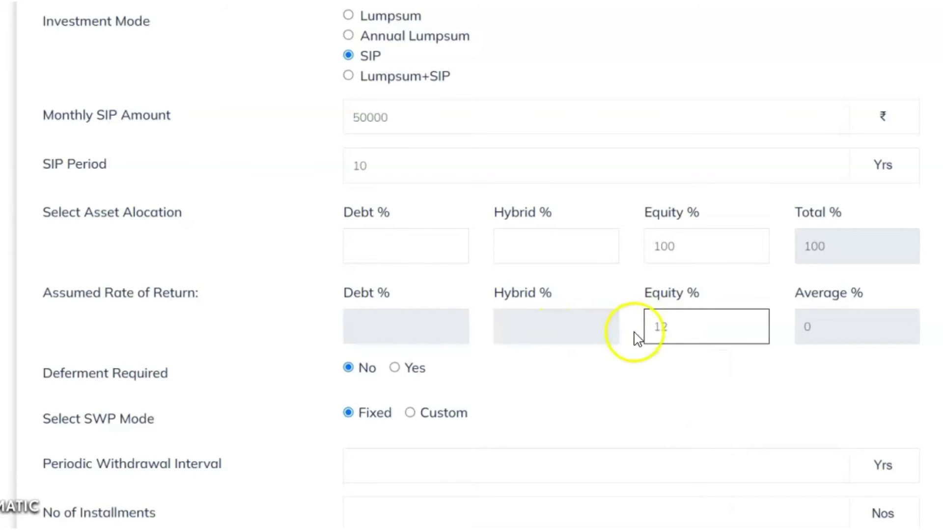
pyautogui.press('Tab')
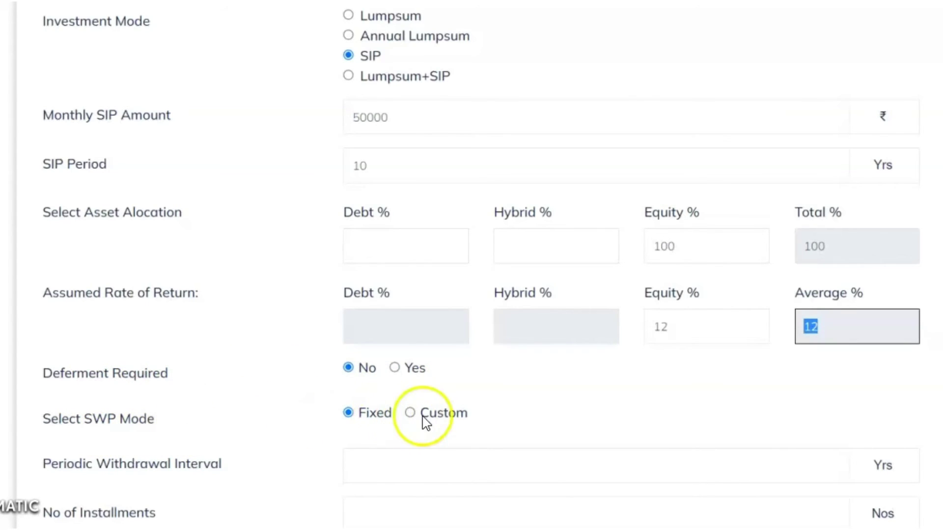
pyautogui.scroll(-3, 408, 438)
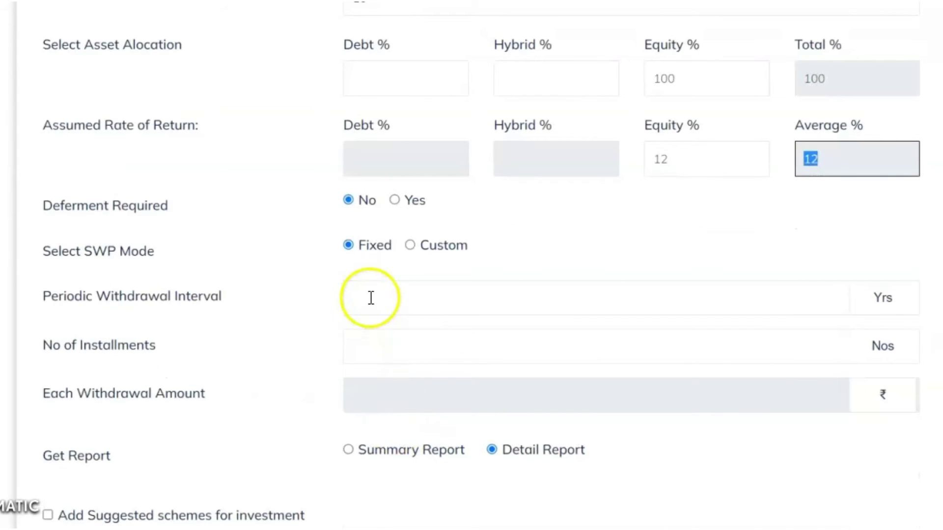
# Step: Switch SWP mode to Custom; schedule withdrawals of 2000000 at year 5 and 2500000 at year 8
pyautogui.click(410, 245)
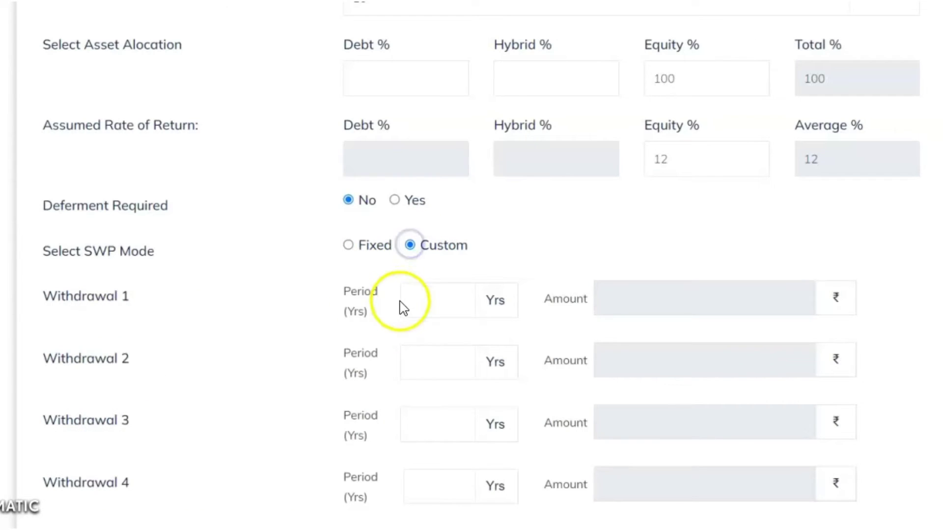
pyautogui.click(409, 301)
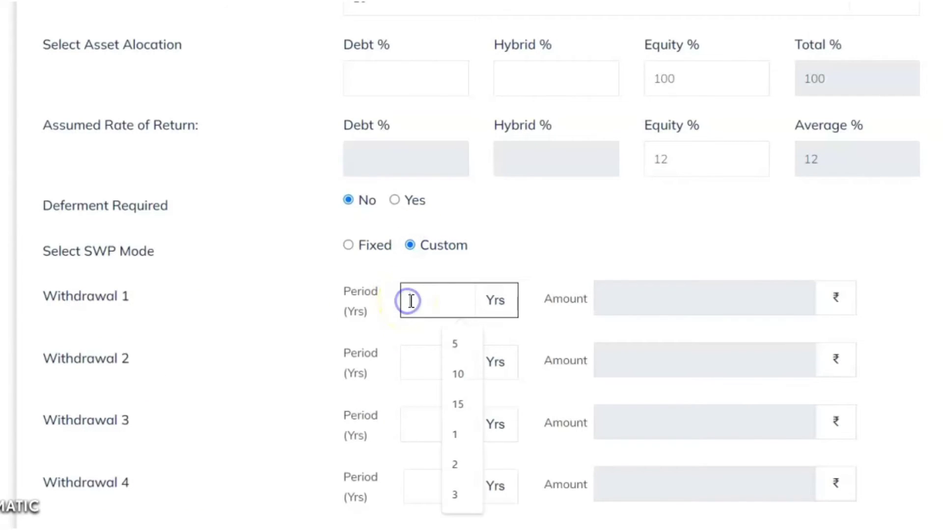
pyautogui.write('5')
pyautogui.press('Tab')
pyautogui.click(701, 286)
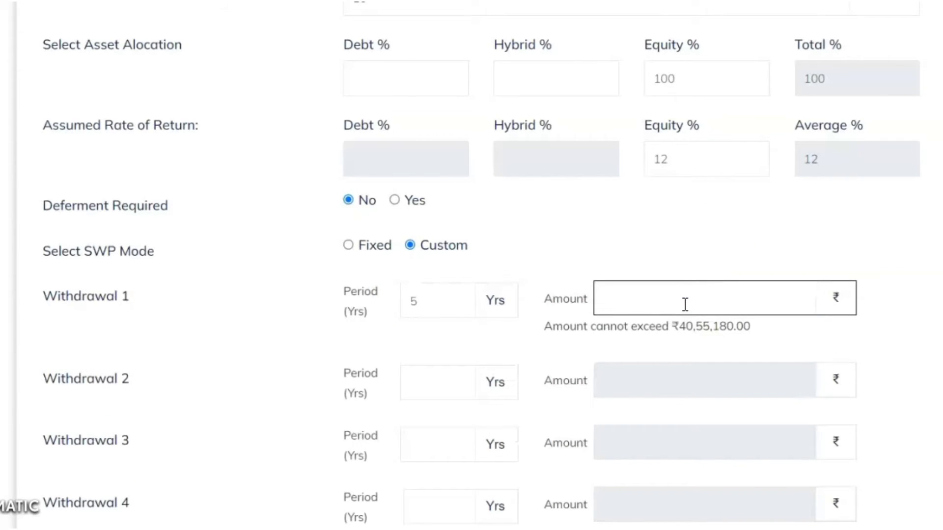
pyautogui.write('2000000')
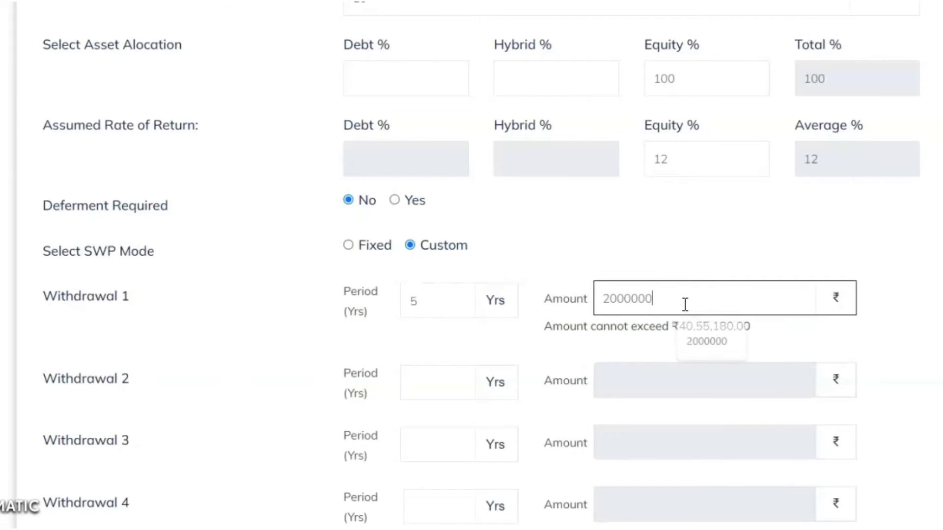
pyautogui.click(427, 371)
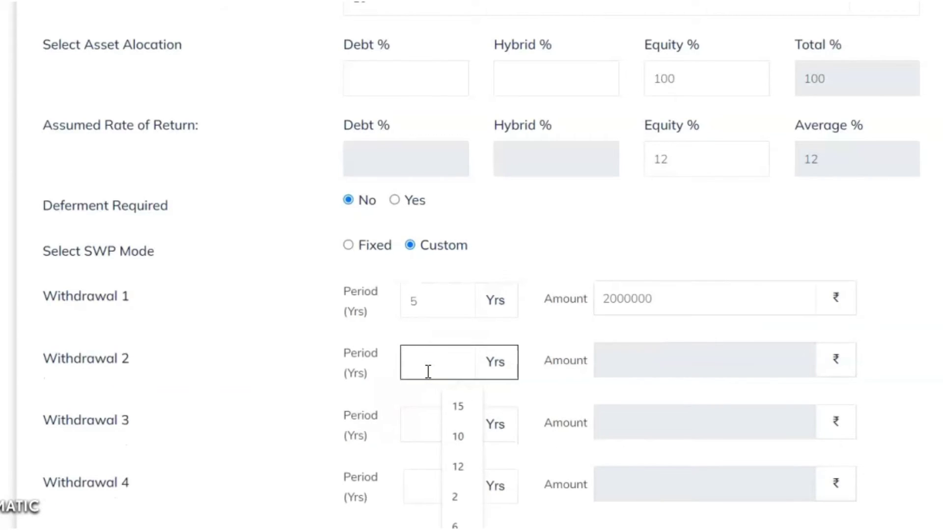
pyautogui.click(634, 366)
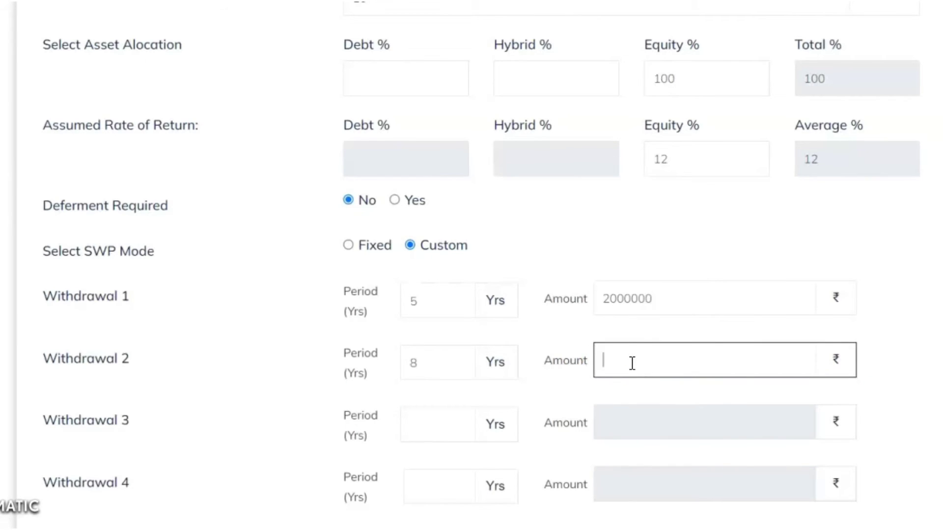
pyautogui.click(631, 362)
pyautogui.scroll(-2, 627, 303)
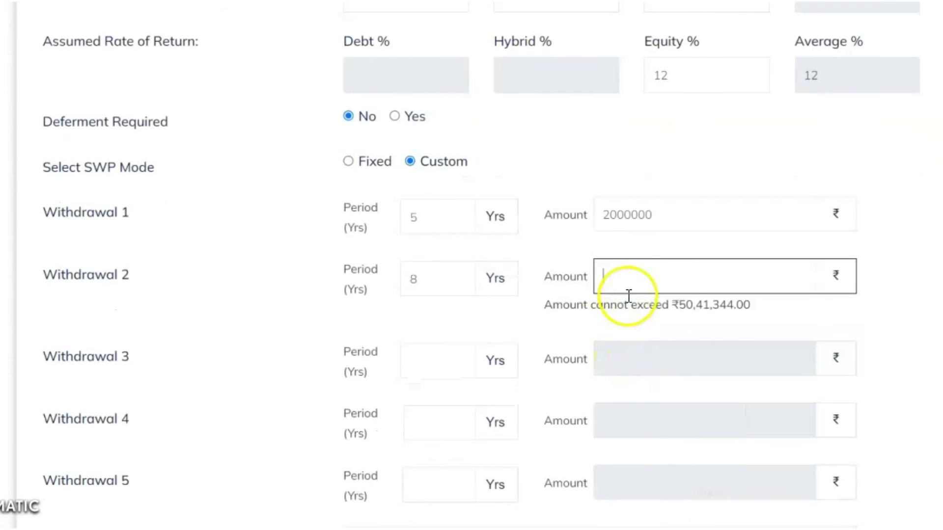
pyautogui.write('250')
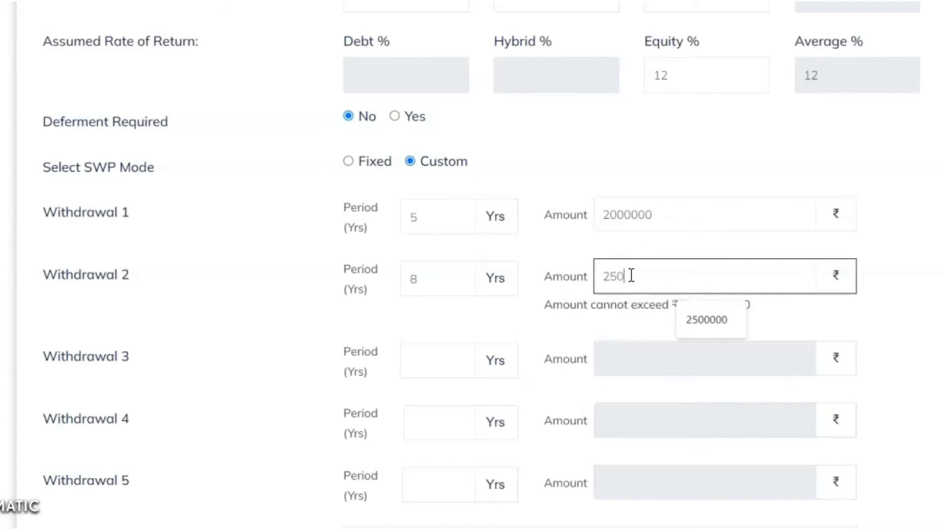
pyautogui.write('0000')
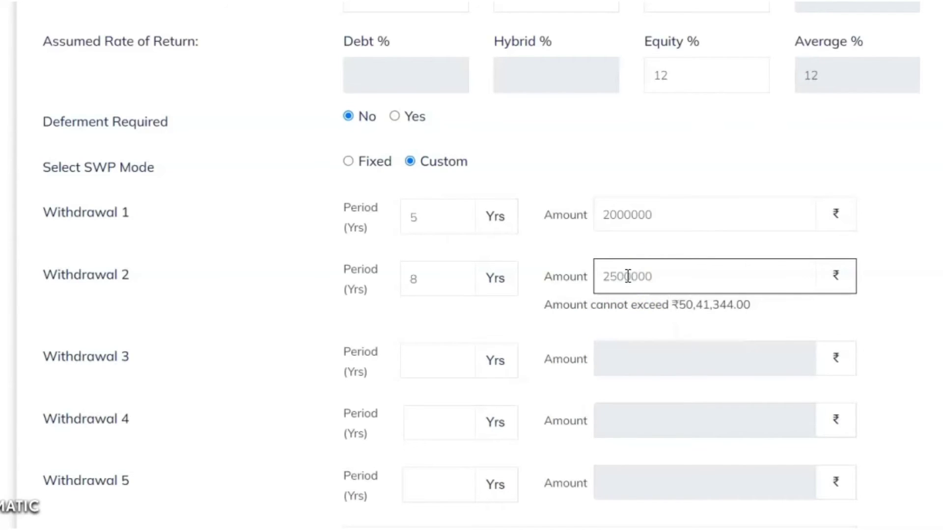
# Step: Add a third withdrawal of 3000000 at year 11 and set the report end period to 20
pyautogui.click(445, 359)
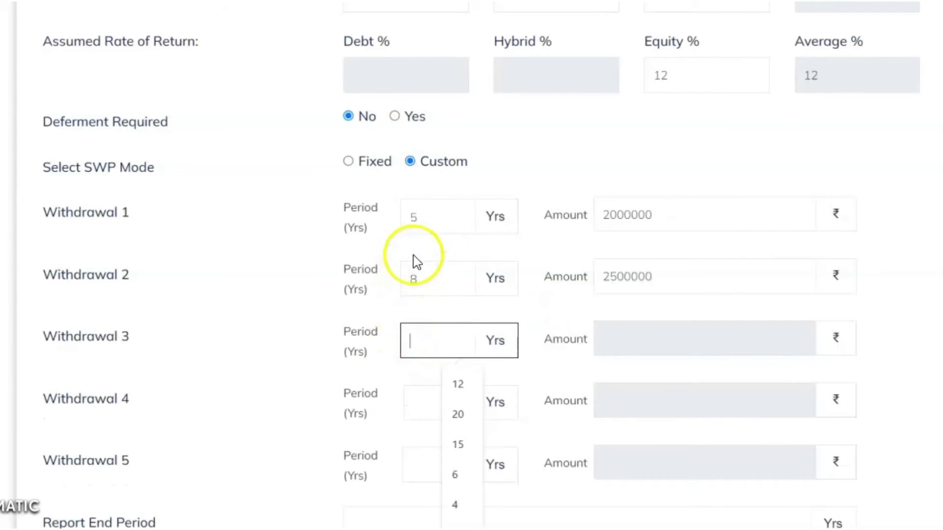
pyautogui.write('11')
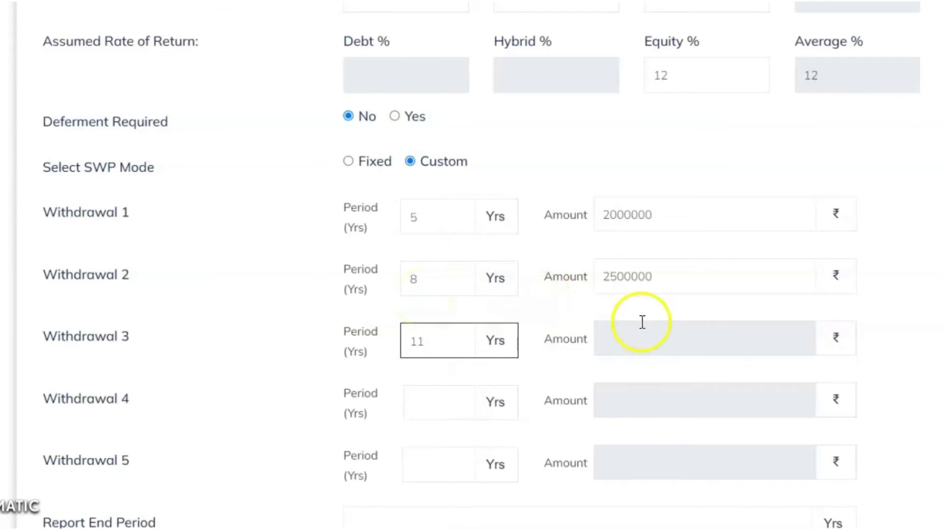
pyautogui.click(620, 332)
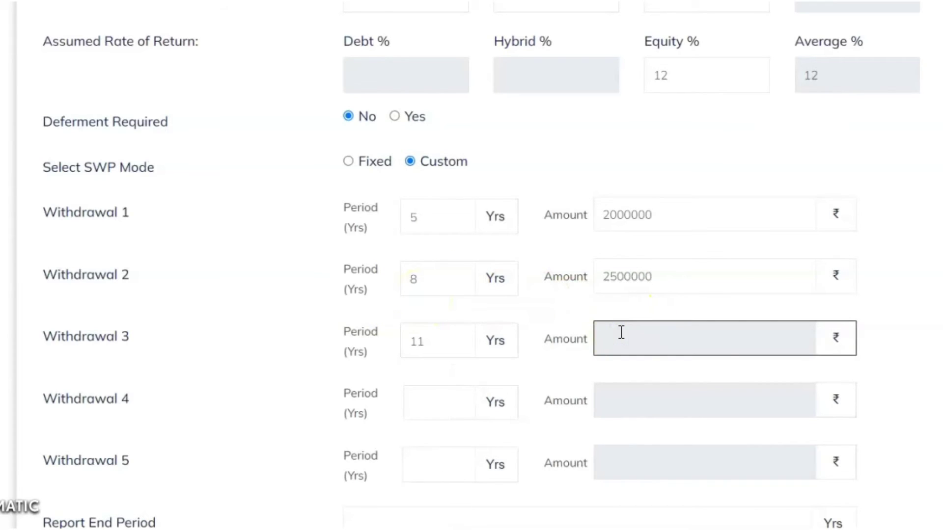
pyautogui.click(621, 333)
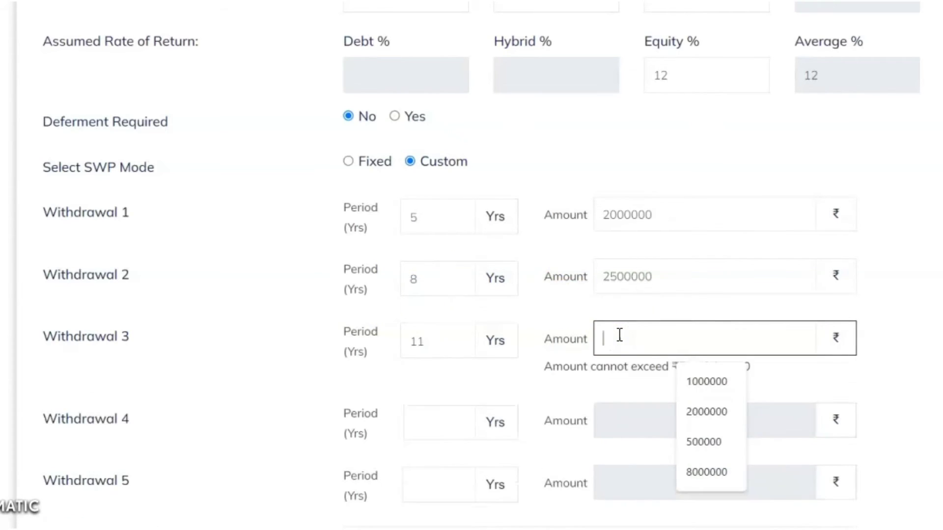
pyautogui.scroll(-3, 620, 334)
pyautogui.click(612, 172)
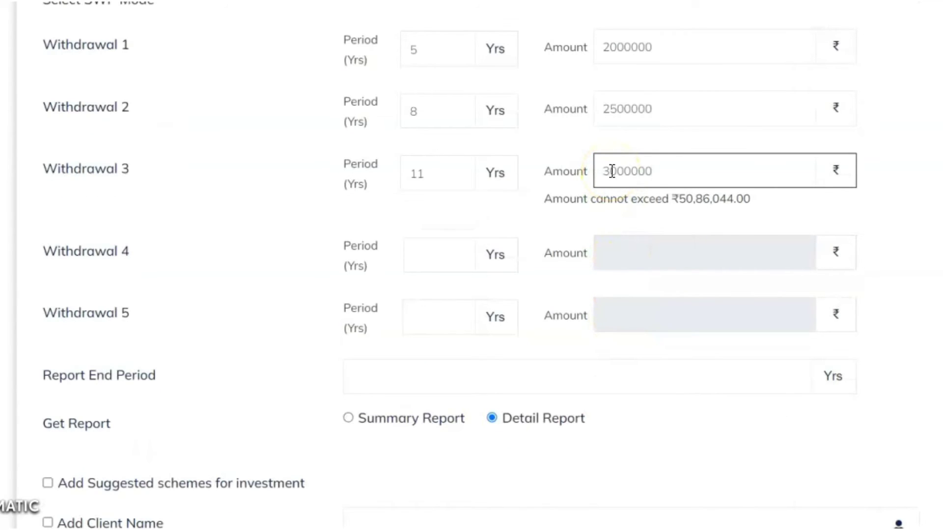
pyautogui.scroll(-3, 609, 352)
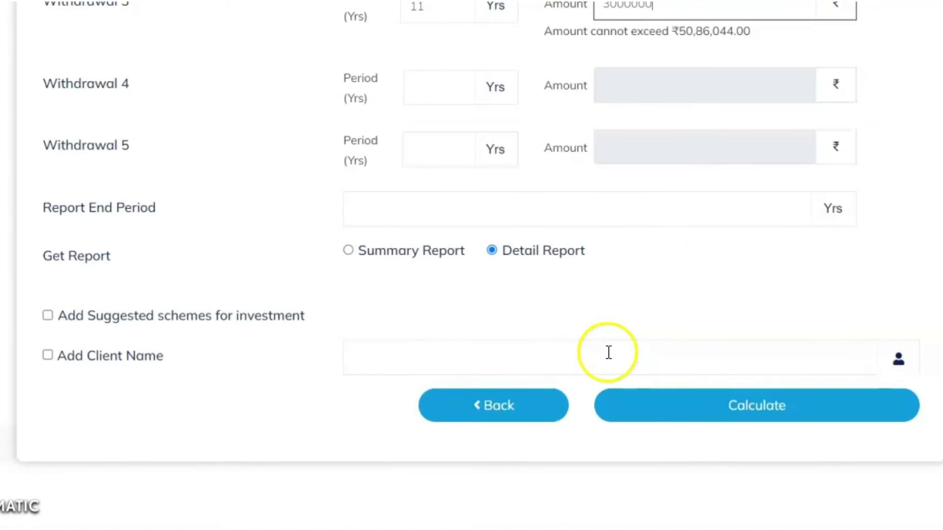
pyautogui.click(394, 208)
pyautogui.write('20')
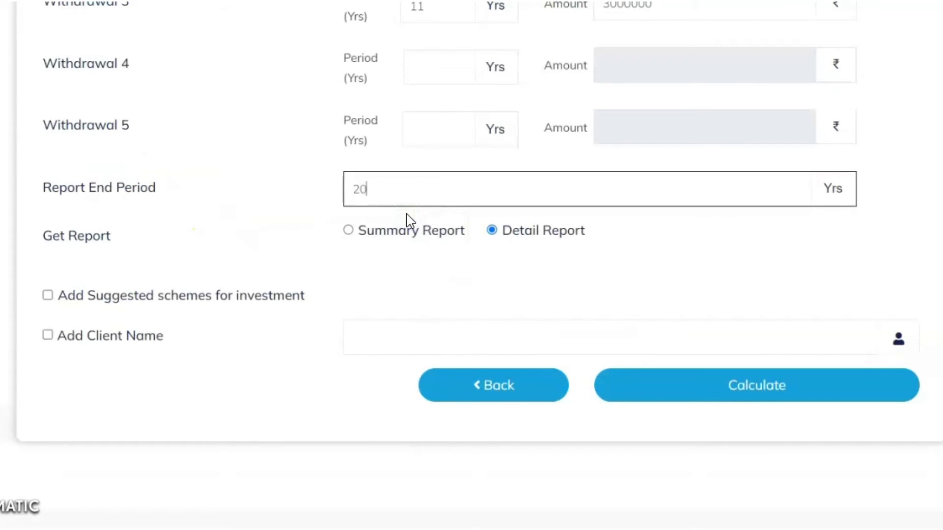
pyautogui.scroll(-2, 648, 332)
# Step: Calculate the plan and open its PDF report, noting the 50,000 monthly SIP at 12.00% return
pyautogui.click(665, 309)
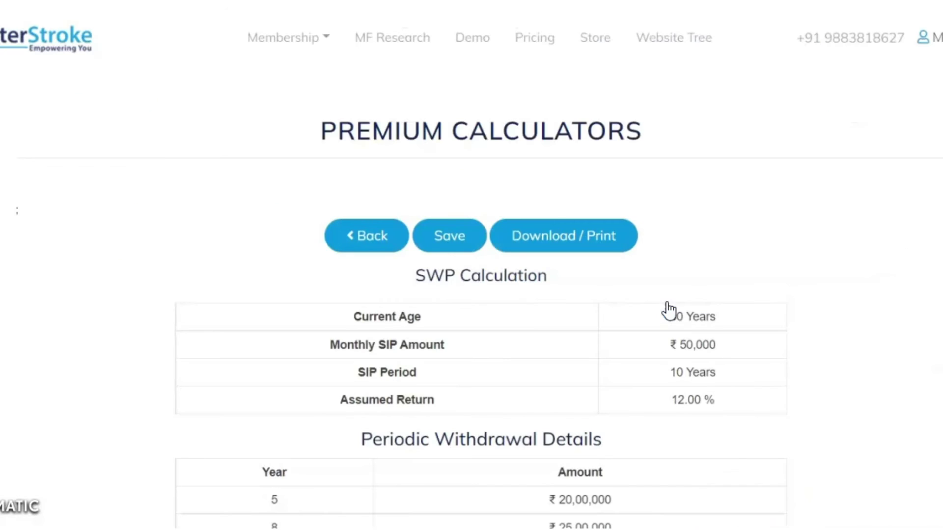
pyautogui.click(580, 235)
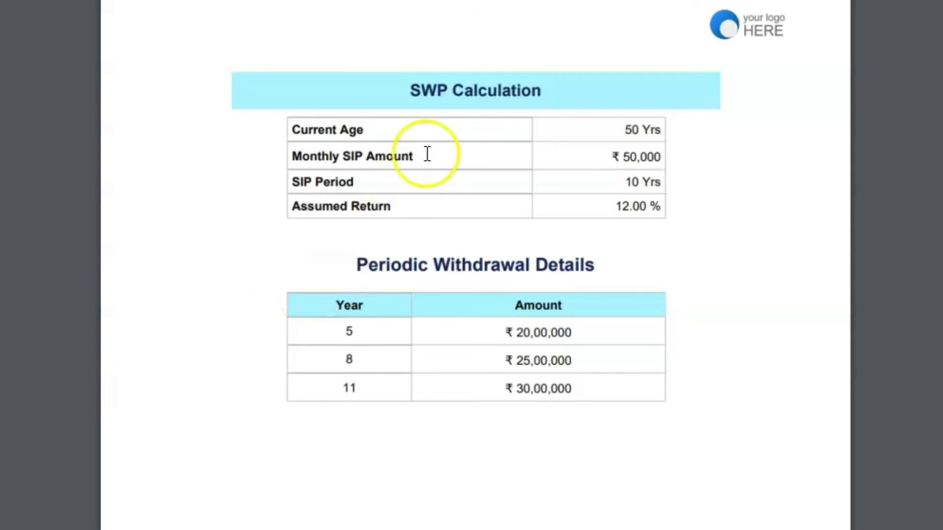
pyautogui.moveTo(626, 156); pyautogui.dragTo(663, 157)
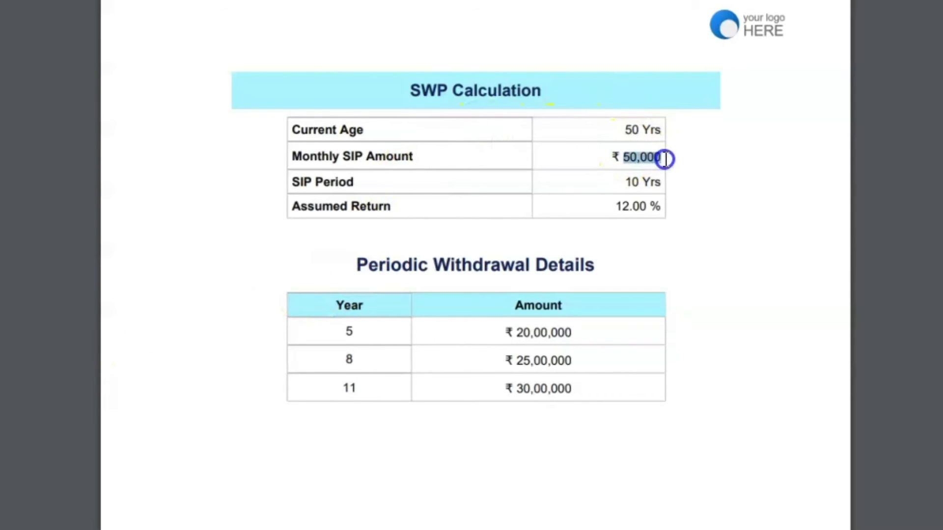
pyautogui.moveTo(622, 183); pyautogui.dragTo(664, 204)
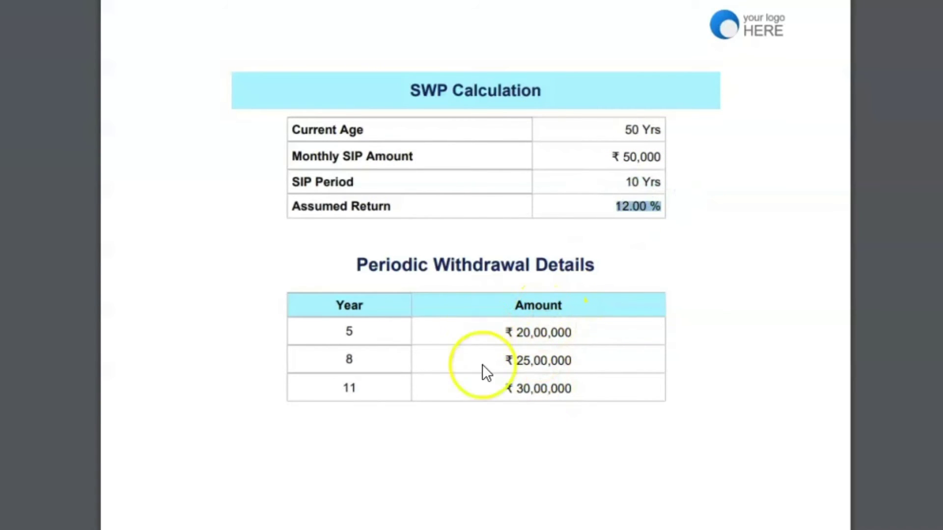
# Step: Review the report's fund values, ₹25,00,000 and ₹30,00,000 withdrawals, and final ₹57,84,774 at age 70, then go back
pyautogui.scroll(-2, 509, 353)
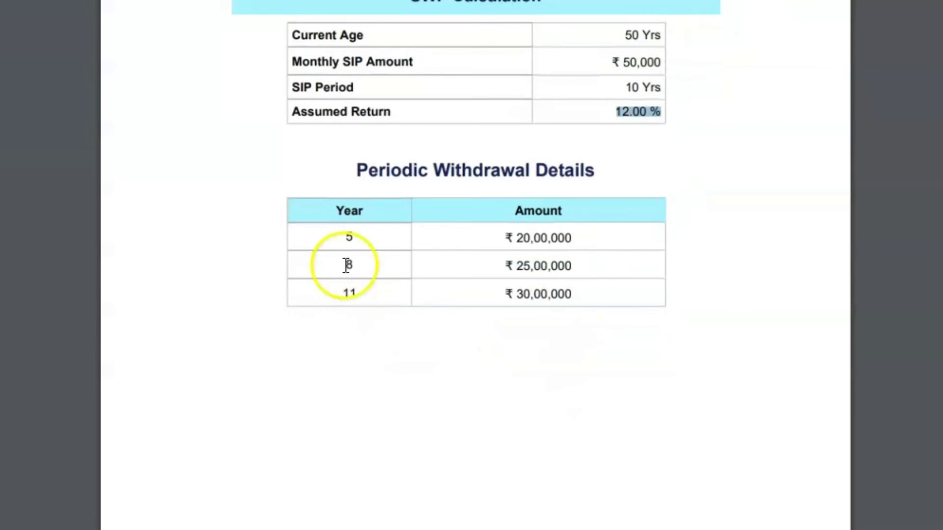
pyautogui.scroll(-10, 351, 314)
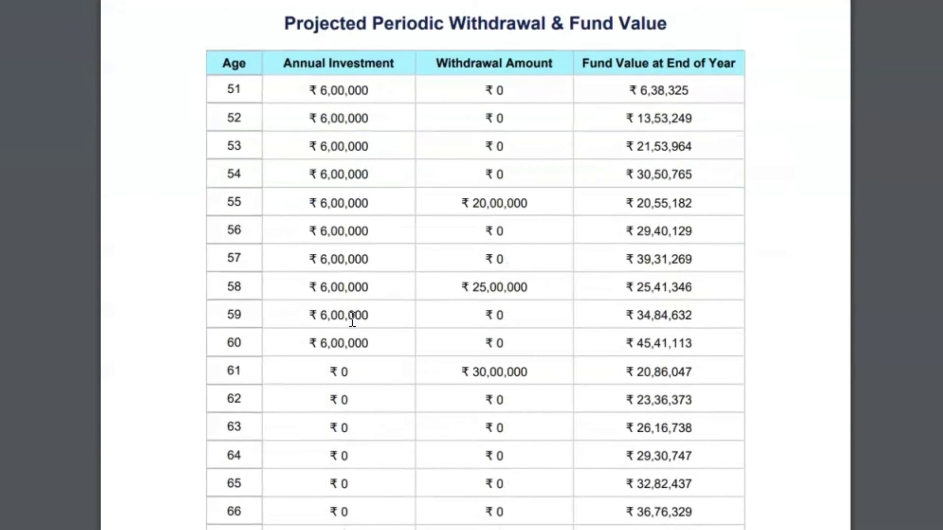
pyautogui.moveTo(310, 91); pyautogui.dragTo(364, 335)
pyautogui.click(369, 337)
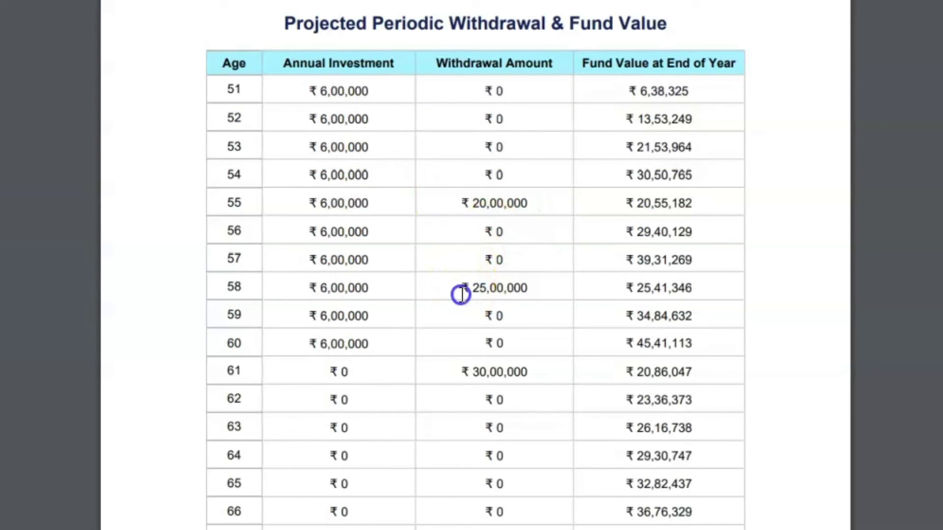
pyautogui.moveTo(459, 289); pyautogui.dragTo(537, 289)
pyautogui.moveTo(456, 372); pyautogui.dragTo(548, 376)
pyautogui.scroll(-6, 536, 378)
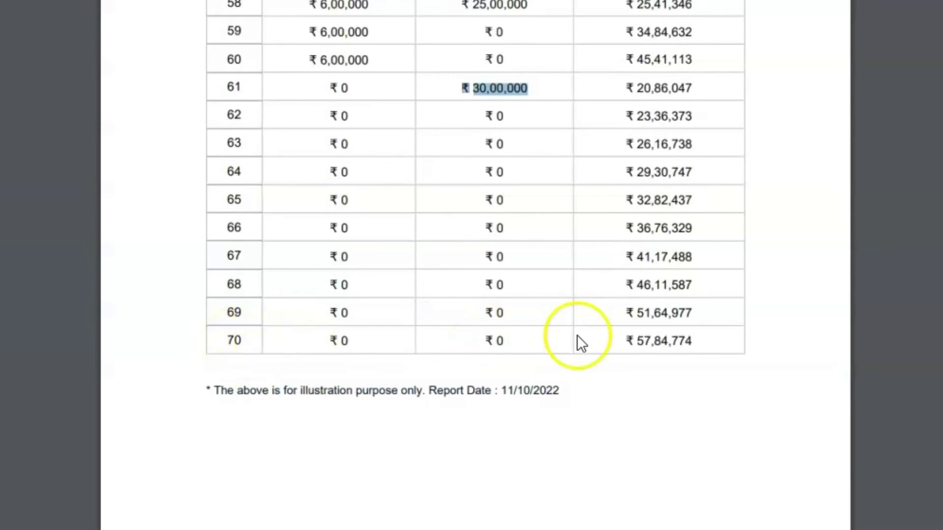
pyautogui.moveTo(625, 341); pyautogui.dragTo(697, 332)
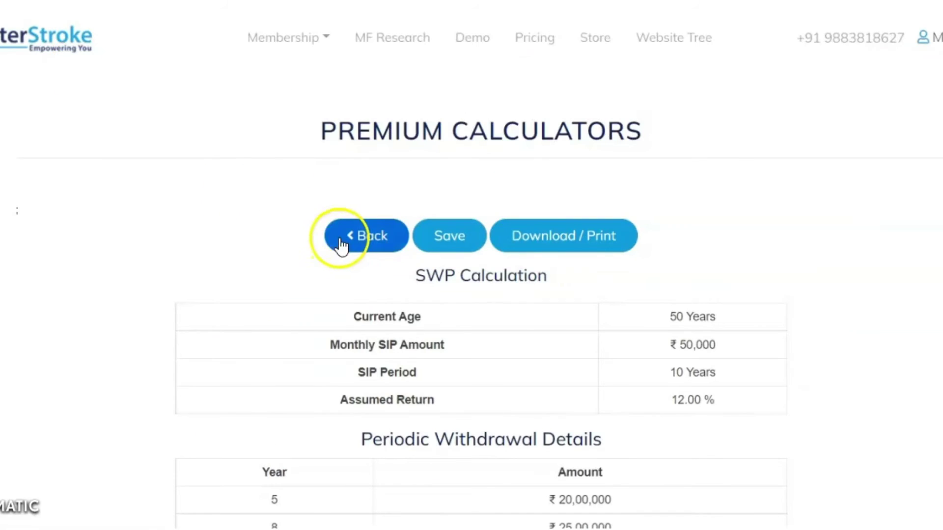
pyautogui.click(363, 246)
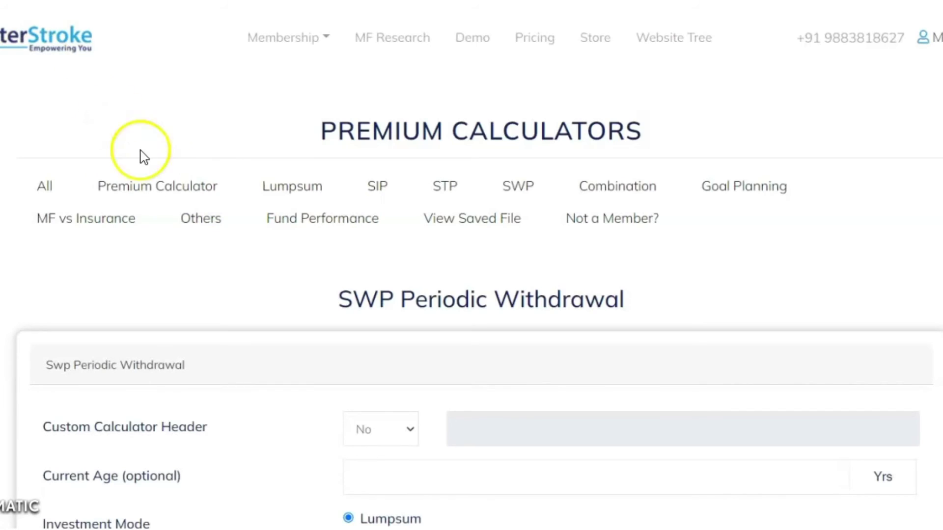
# Step: Enter current age 40, choose Lumpsum+SIP mode, and set a 1000000 lumpsum investment
pyautogui.scroll(-3, 389, 393)
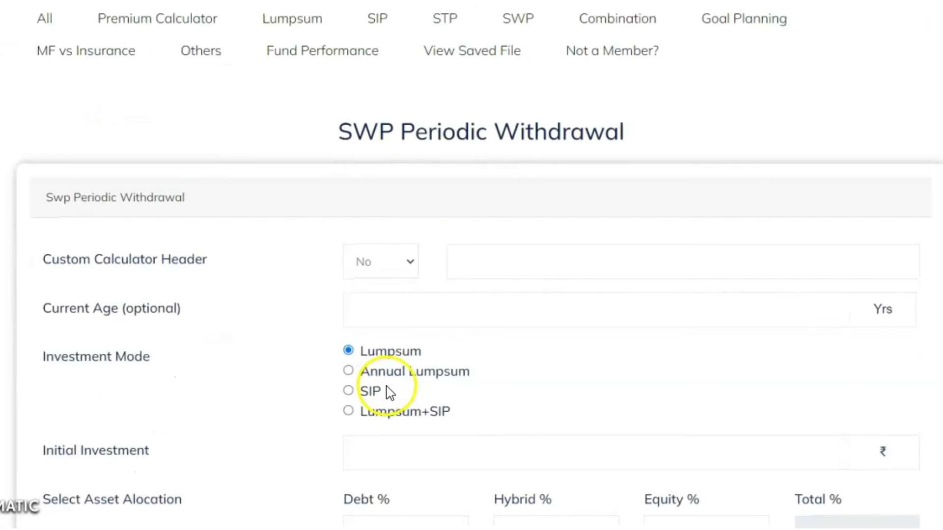
pyautogui.click(404, 302)
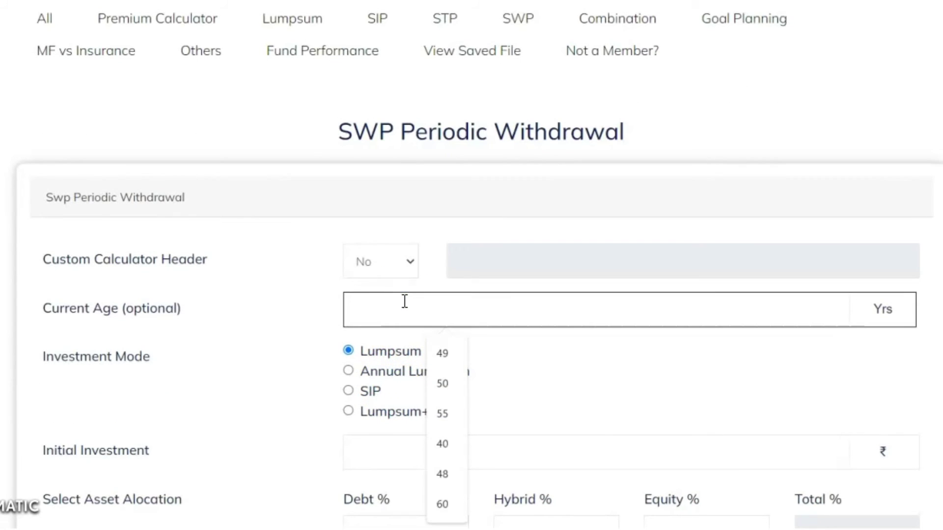
pyautogui.write('40')
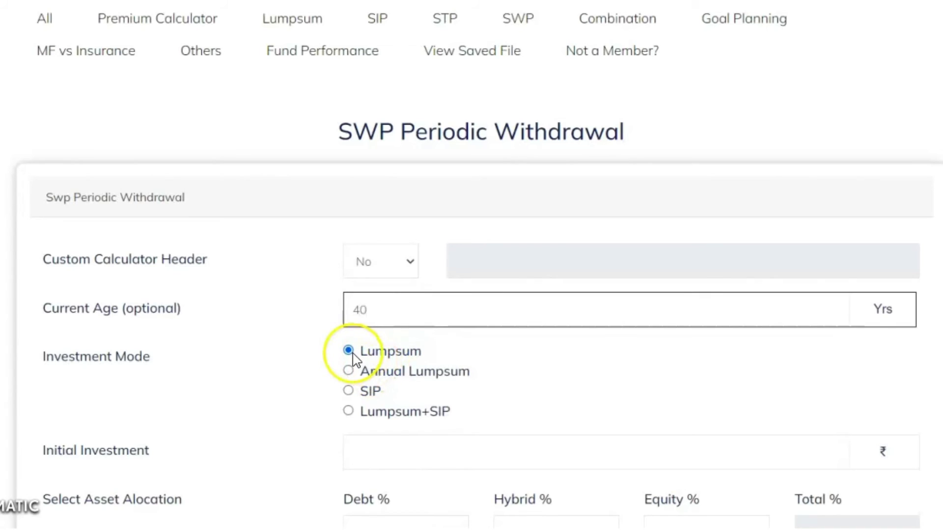
pyautogui.click(350, 413)
pyautogui.click(379, 454)
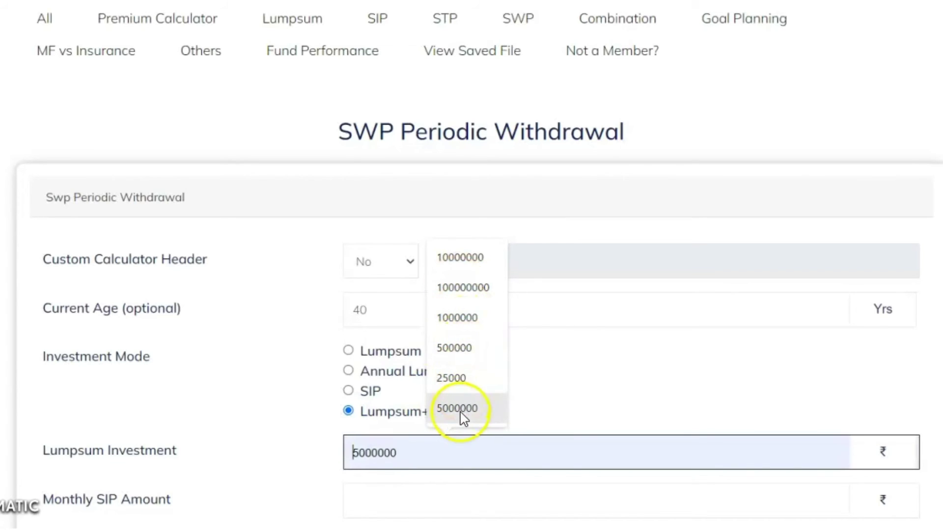
pyautogui.write('1')
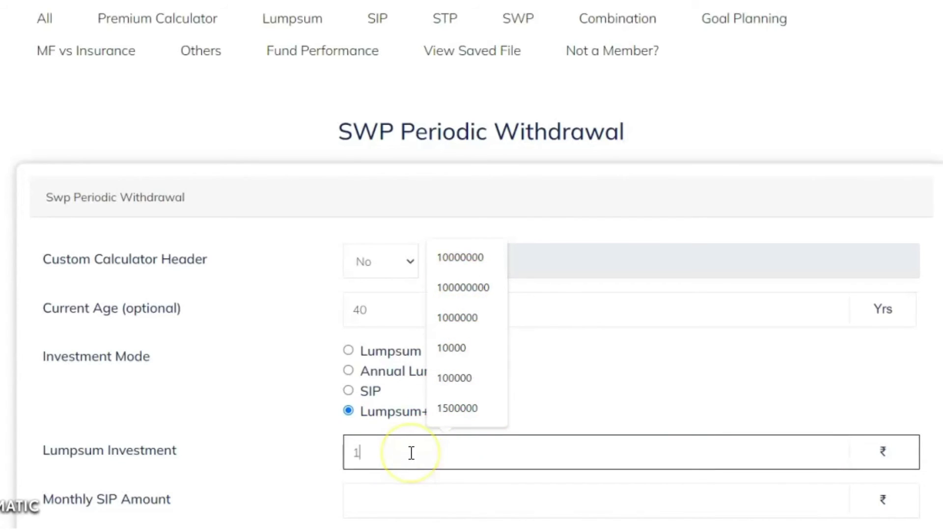
pyautogui.write('000000')
pyautogui.press('Tab')
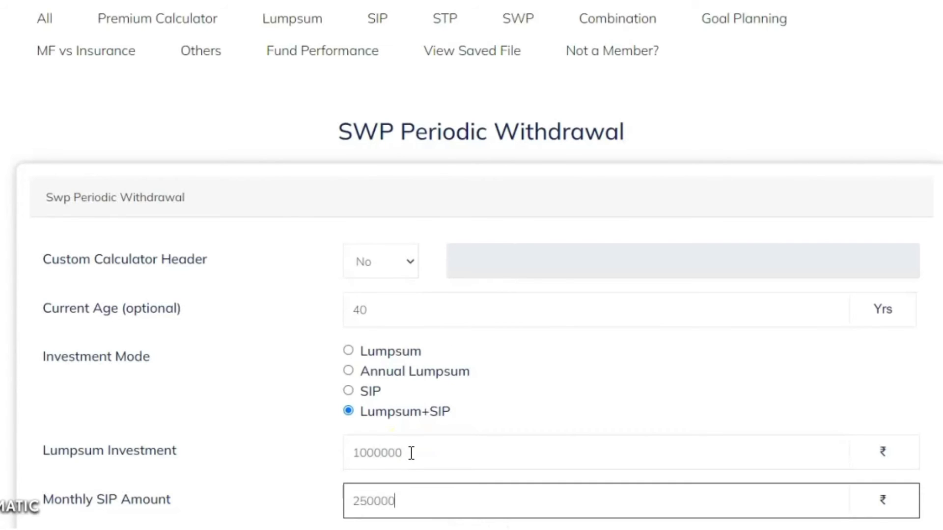
# Step: Set a 10-year SIP period with 100% equity allocation at a 12% equity return
pyautogui.scroll(-3, 484, 385)
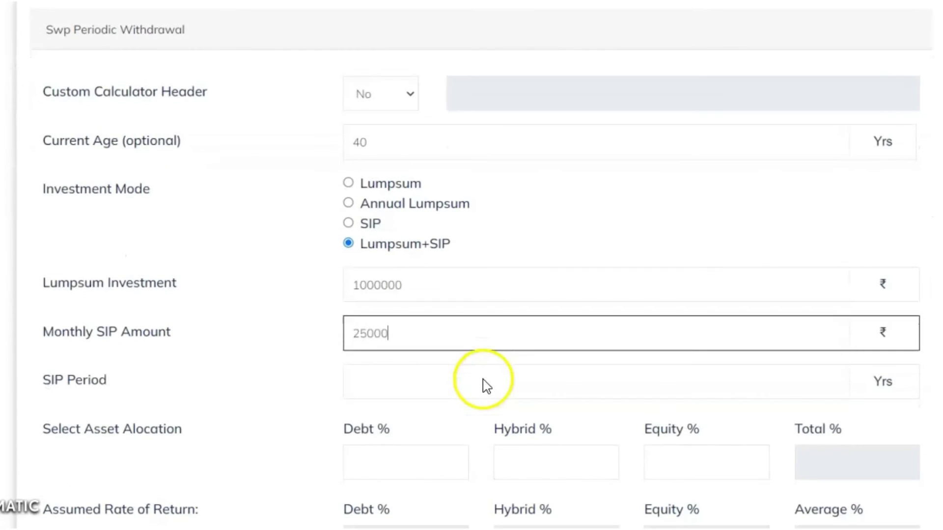
pyautogui.scroll(-2, 484, 379)
pyautogui.click(349, 298)
pyautogui.write('10')
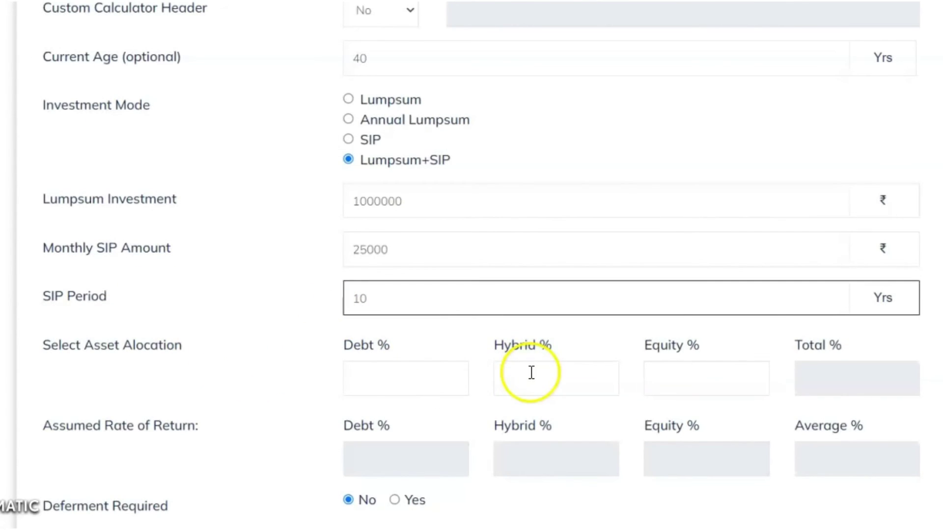
pyautogui.click(682, 382)
pyautogui.write('12')
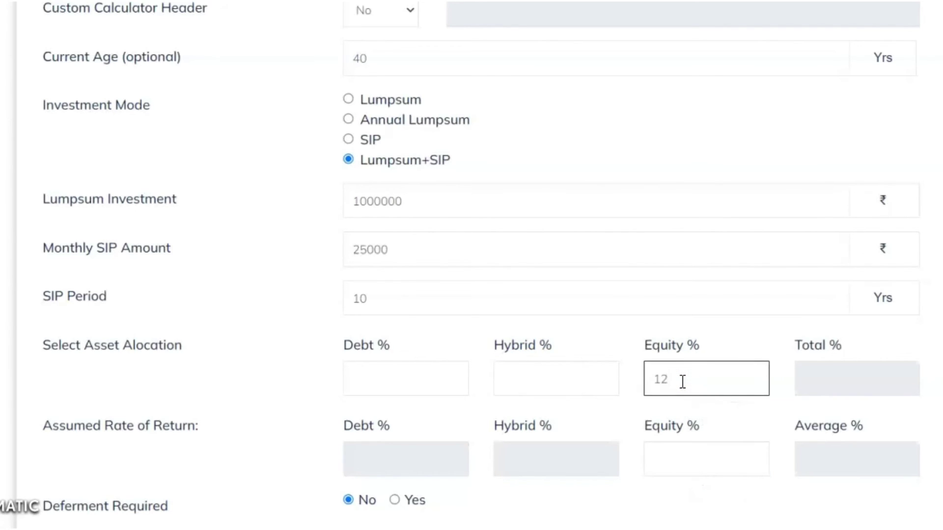
pyautogui.click(648, 391)
pyautogui.press('BackSpace')
pyautogui.press('BackSpace')
pyautogui.write('100')
pyautogui.press('Tab')
pyautogui.press('Tab')
pyautogui.press('Tab')
pyautogui.press('Tab')
pyautogui.write('12')
pyautogui.press('Tab')
pyautogui.scroll(-3, 540, 369)
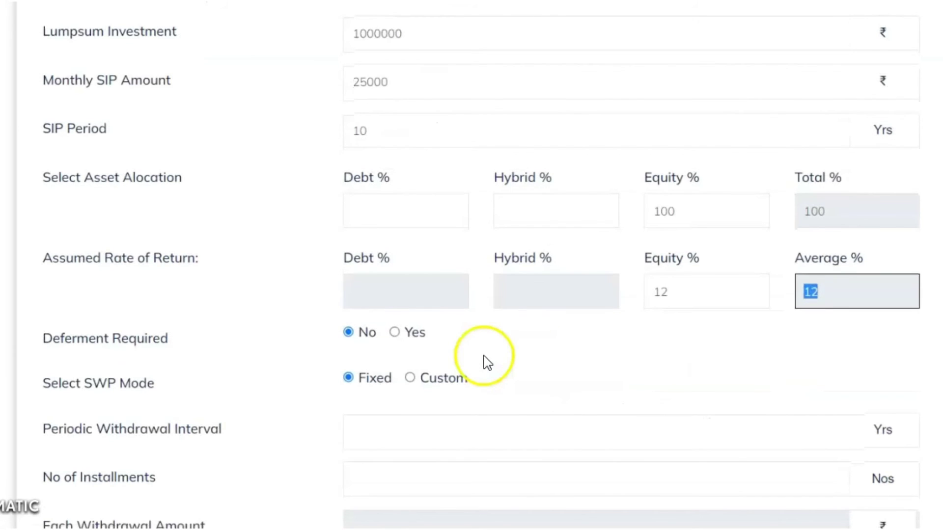
# Step: Turn on deferment with an 8% distribution-period return and a 10-year deferment period
pyautogui.moveTo(77, 338); pyautogui.dragTo(147, 339)
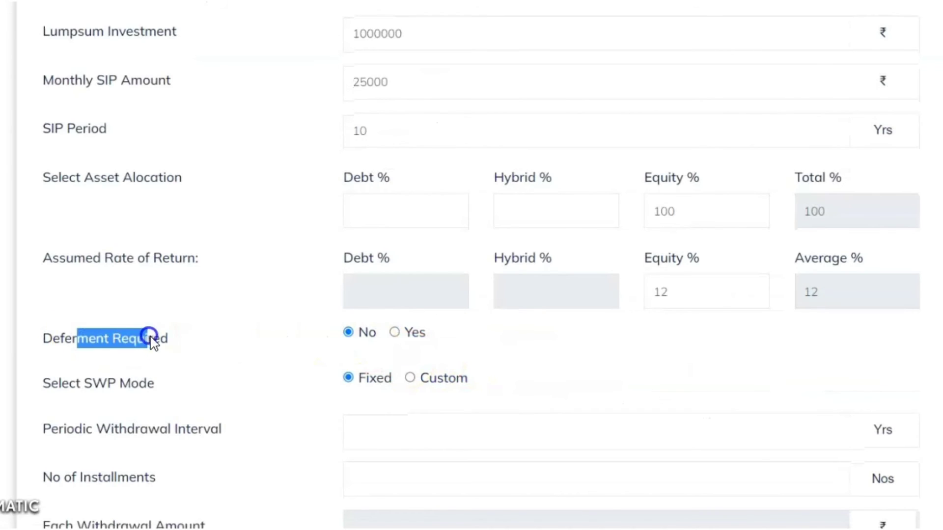
pyautogui.click(395, 332)
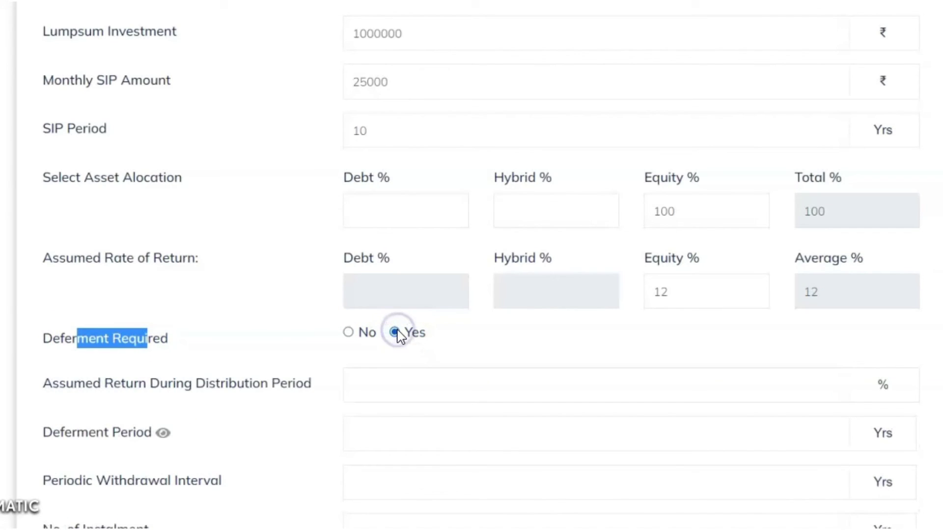
pyautogui.moveTo(59, 388); pyautogui.dragTo(312, 395)
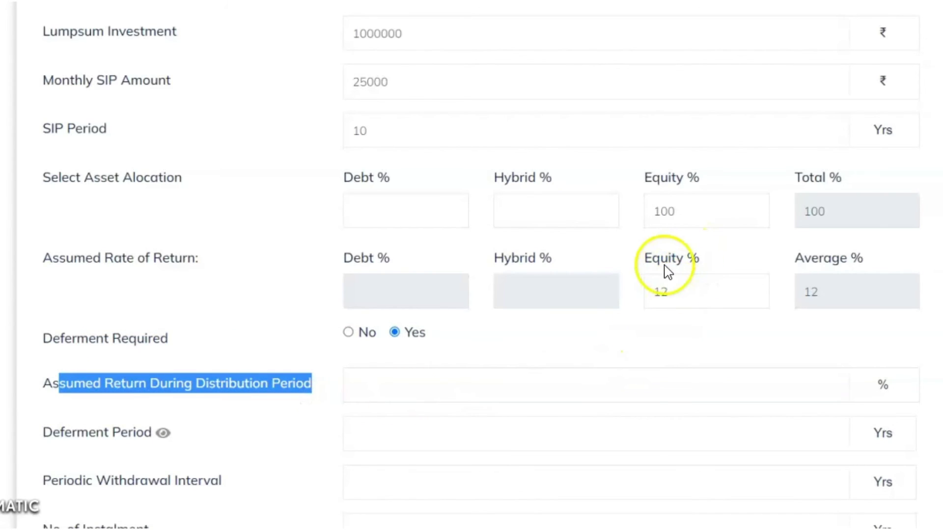
pyautogui.click(395, 384)
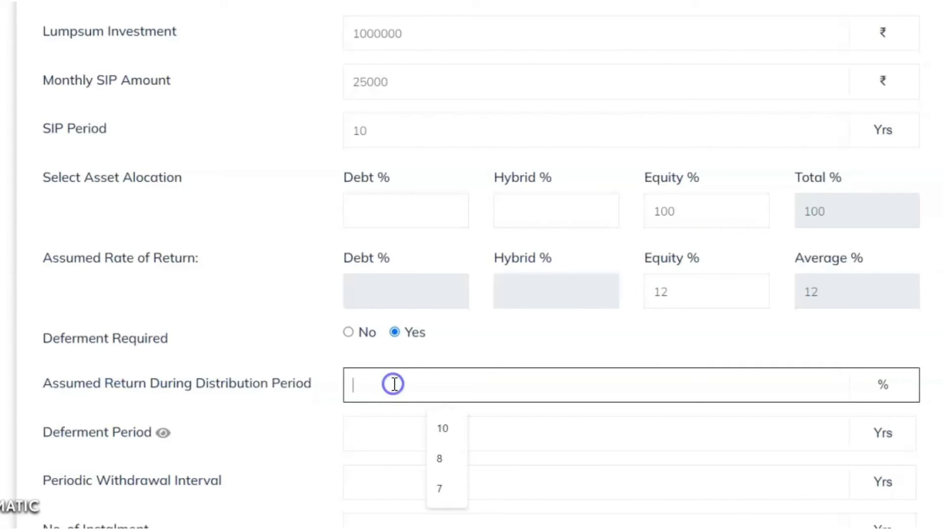
pyautogui.write('8')
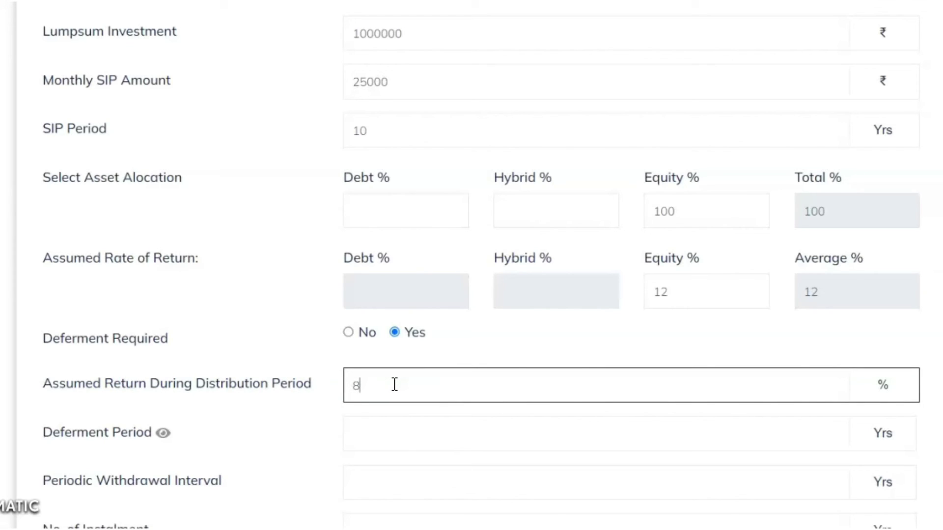
pyautogui.click(383, 433)
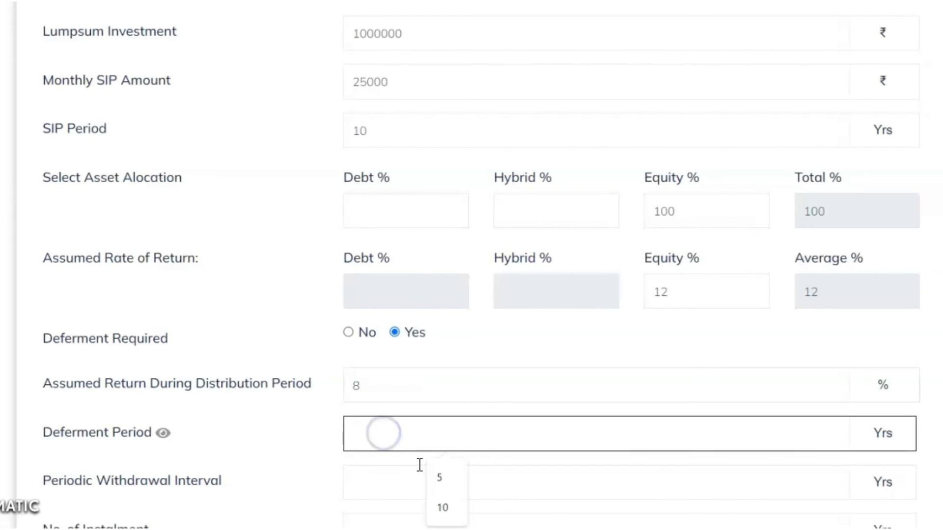
pyautogui.click(442, 508)
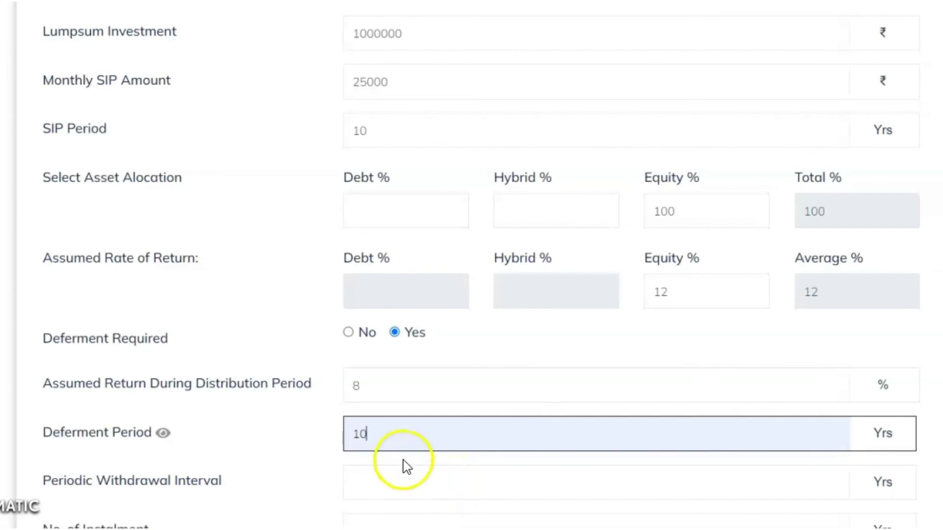
# Step: Set withdrawals every 2 years, 20 instalments, of 2500000 each
pyautogui.scroll(-3, 406, 467)
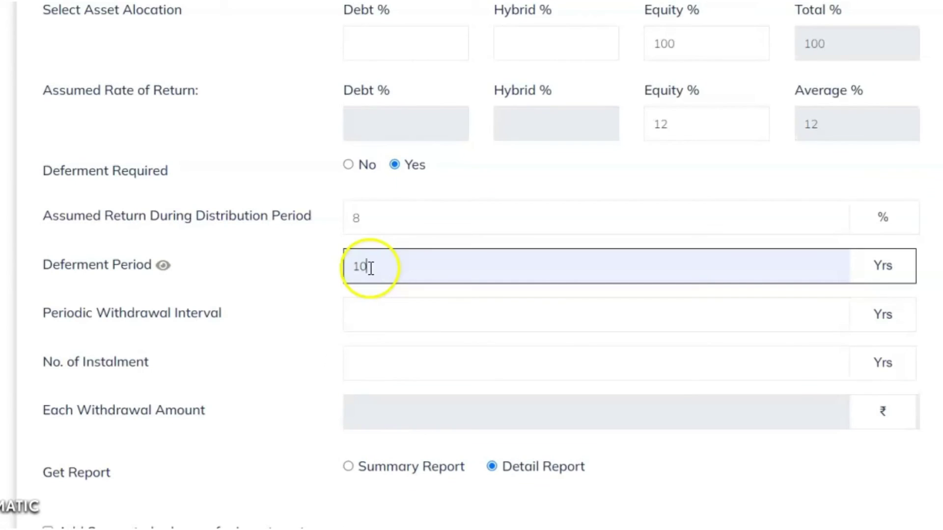
pyautogui.click(357, 319)
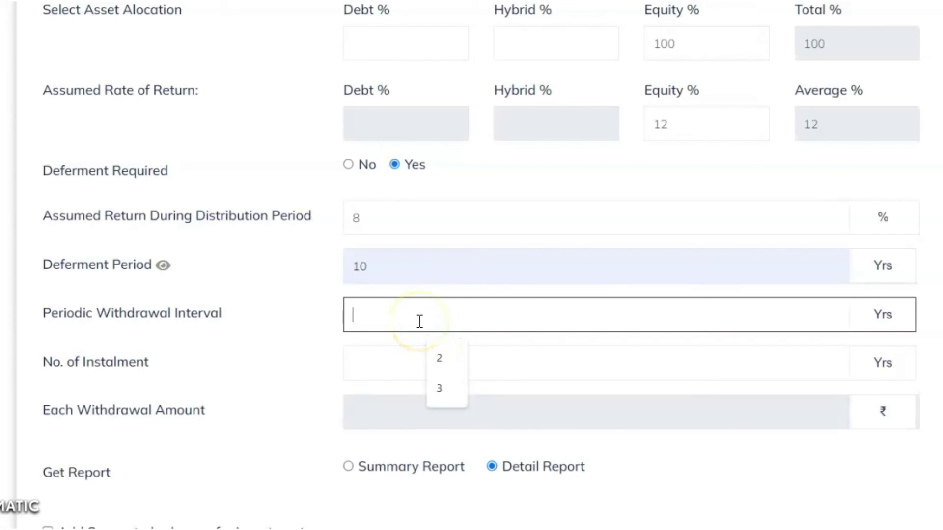
pyautogui.write('1')
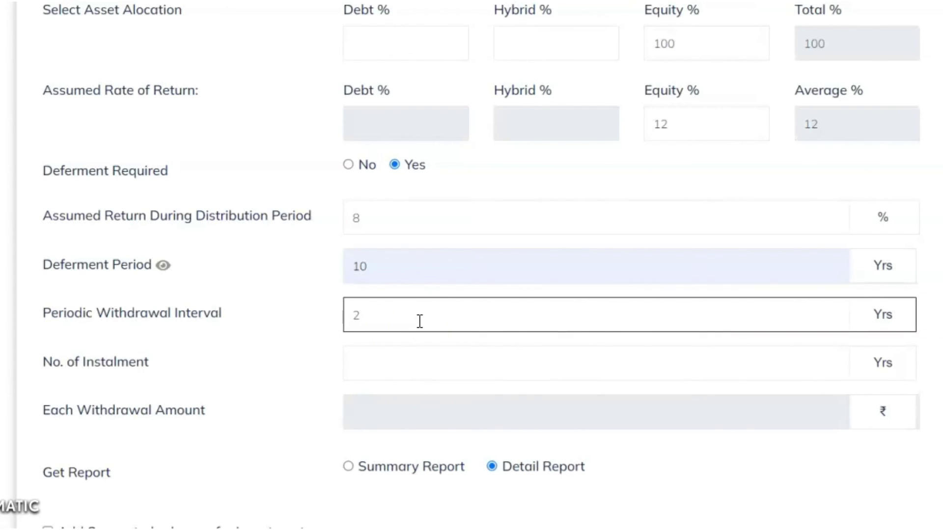
pyautogui.click(389, 362)
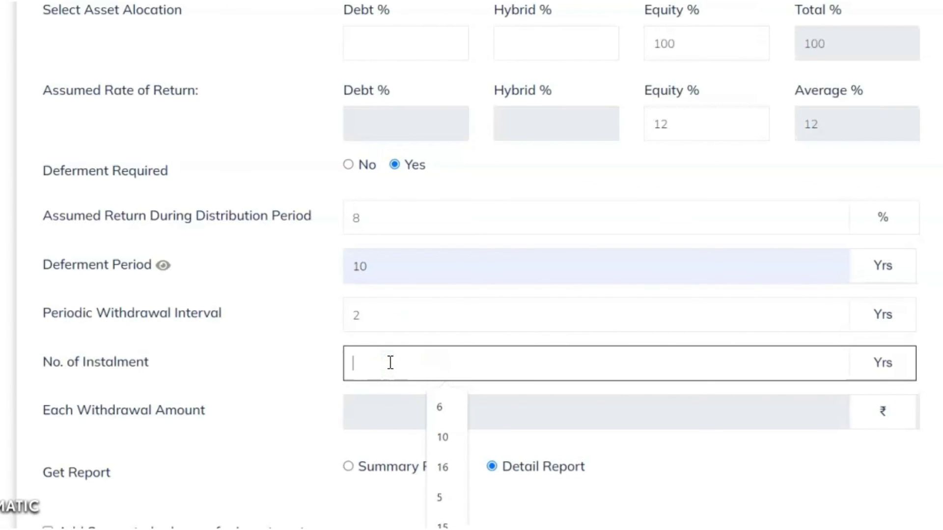
pyautogui.write('20')
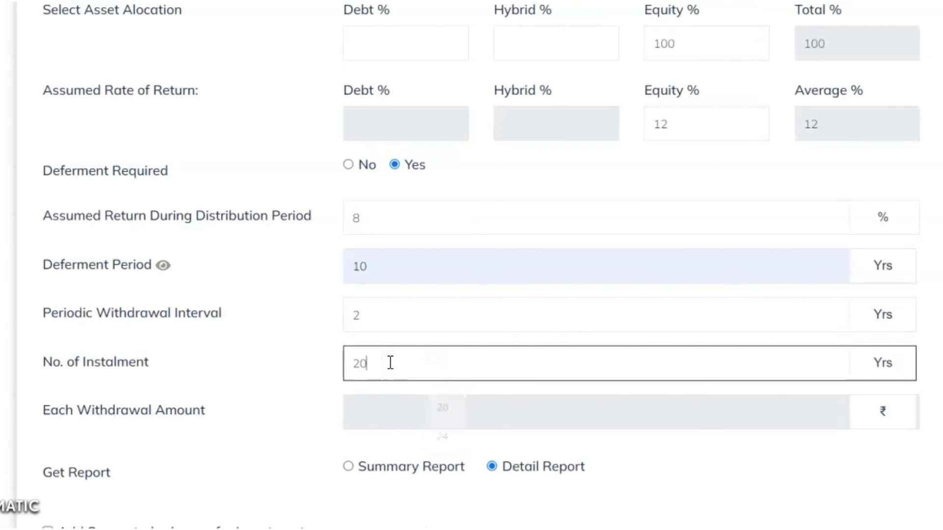
pyautogui.click(356, 406)
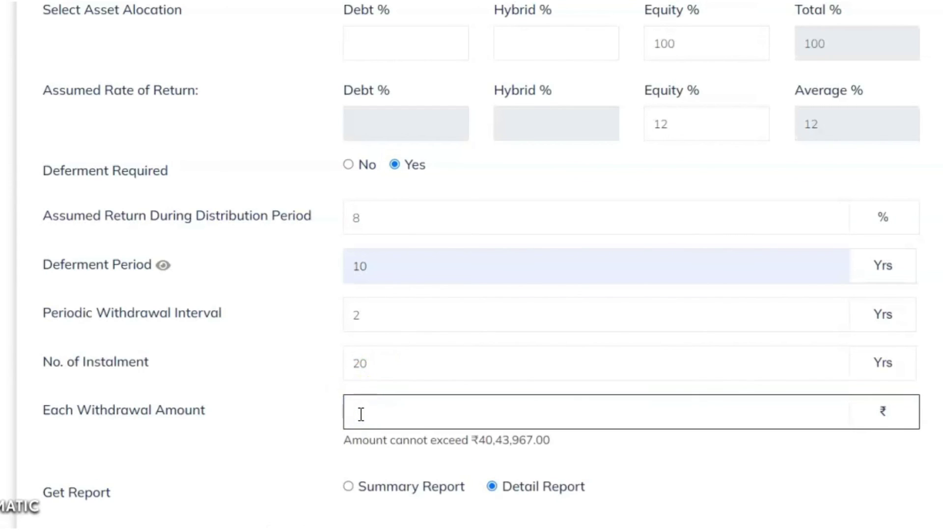
pyautogui.moveTo(471, 444); pyautogui.dragTo(555, 451)
pyautogui.click(411, 414)
pyautogui.write('2500000')
pyautogui.scroll(-3, 435, 421)
# Step: Calculate and open the SWP report, noting age 40, ₹25,000 monthly SIP and ₹10,00,000 lumpsum
pyautogui.click(769, 478)
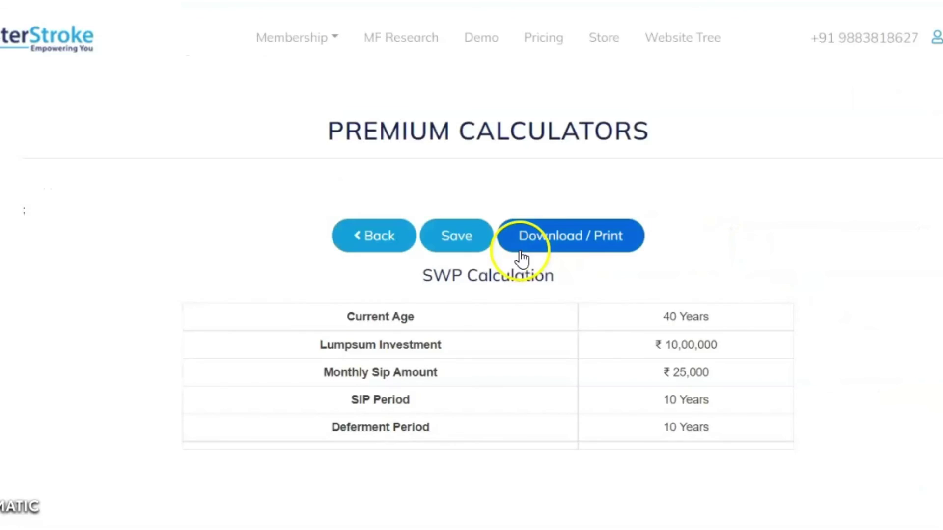
pyautogui.click(521, 248)
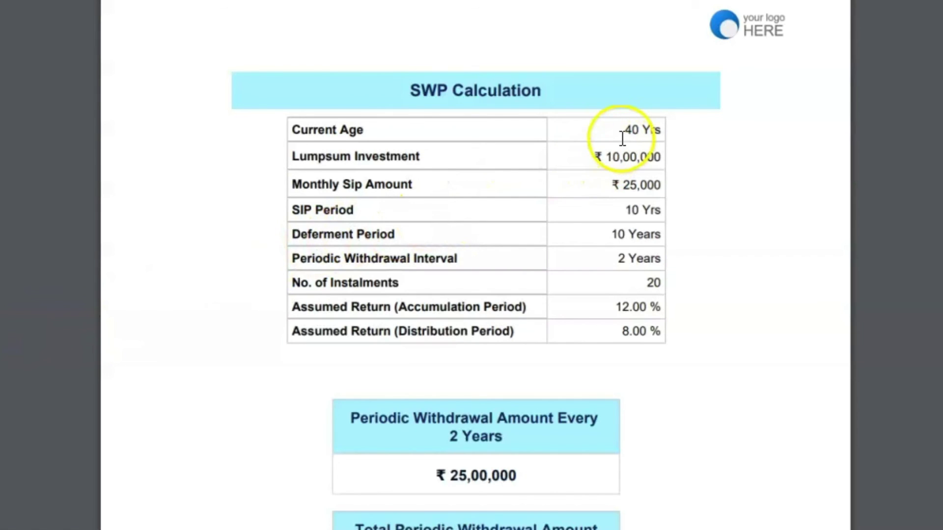
pyautogui.moveTo(622, 129); pyautogui.dragTo(661, 130)
pyautogui.moveTo(612, 184); pyautogui.dragTo(695, 181)
pyautogui.moveTo(590, 167); pyautogui.dragTo(680, 154)
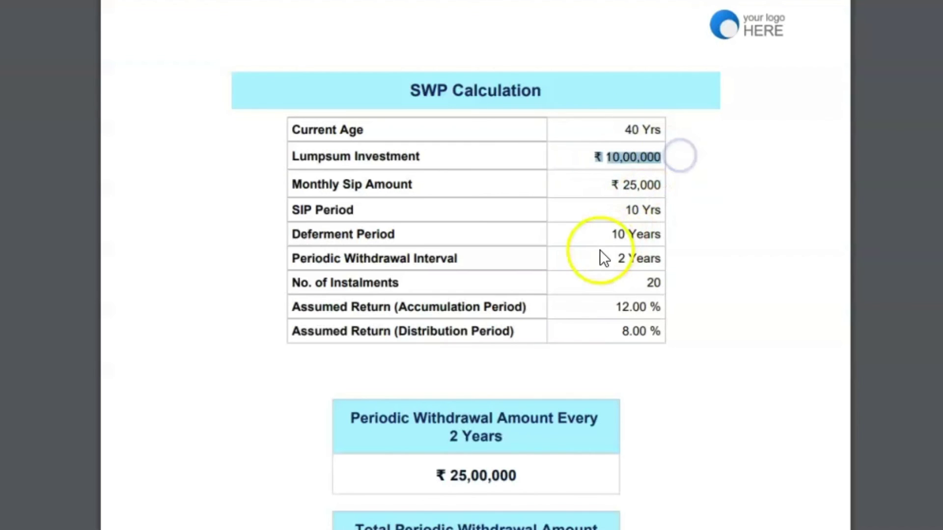
# Step: Scroll the report to the ₹5,00,00,000 total withdrawals and ₹19,22,95,525 end value
pyautogui.scroll(-2, 520, 393)
pyautogui.moveTo(437, 383); pyautogui.dragTo(540, 382)
pyautogui.scroll(-2, 459, 464)
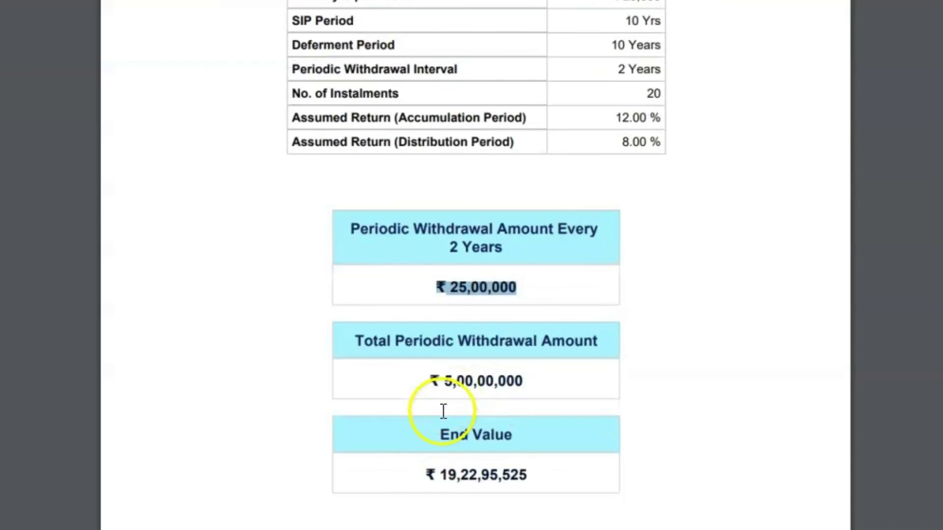
pyautogui.moveTo(423, 383); pyautogui.dragTo(555, 381)
pyautogui.scroll(-4, 532, 416)
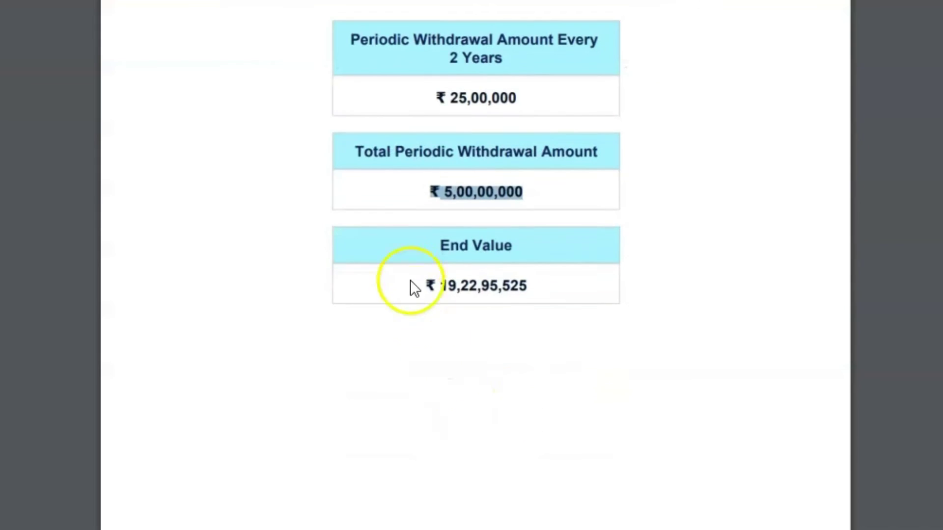
pyautogui.moveTo(424, 287); pyautogui.dragTo(530, 290)
pyautogui.scroll(-8, 522, 299)
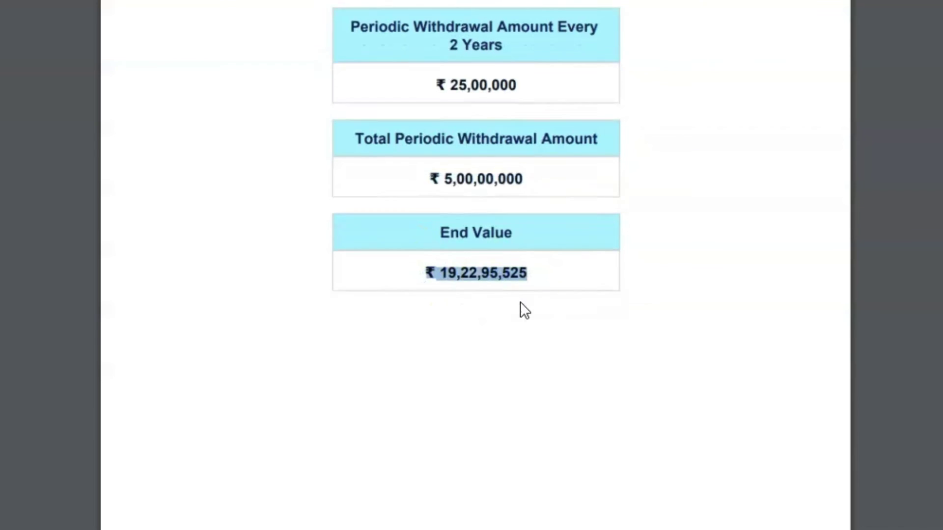